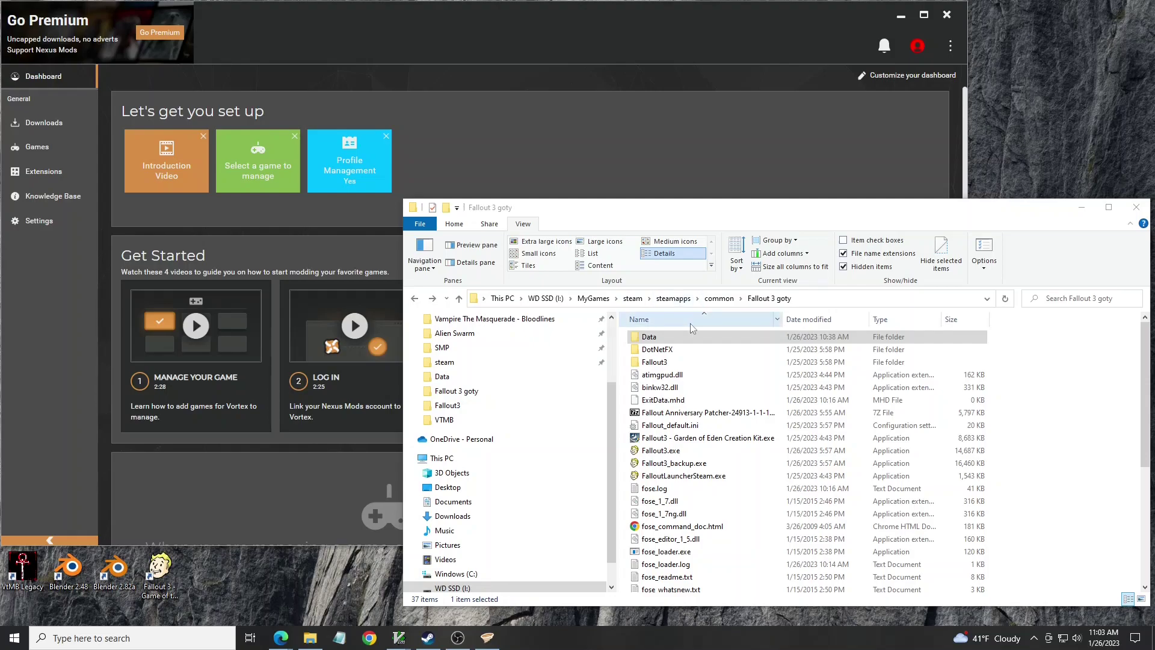
# Step: Check fose_readme.txt for the Fallout 3 versions that FOSE supports, and close the file
pyautogui.scroll(-2, 689, 391)
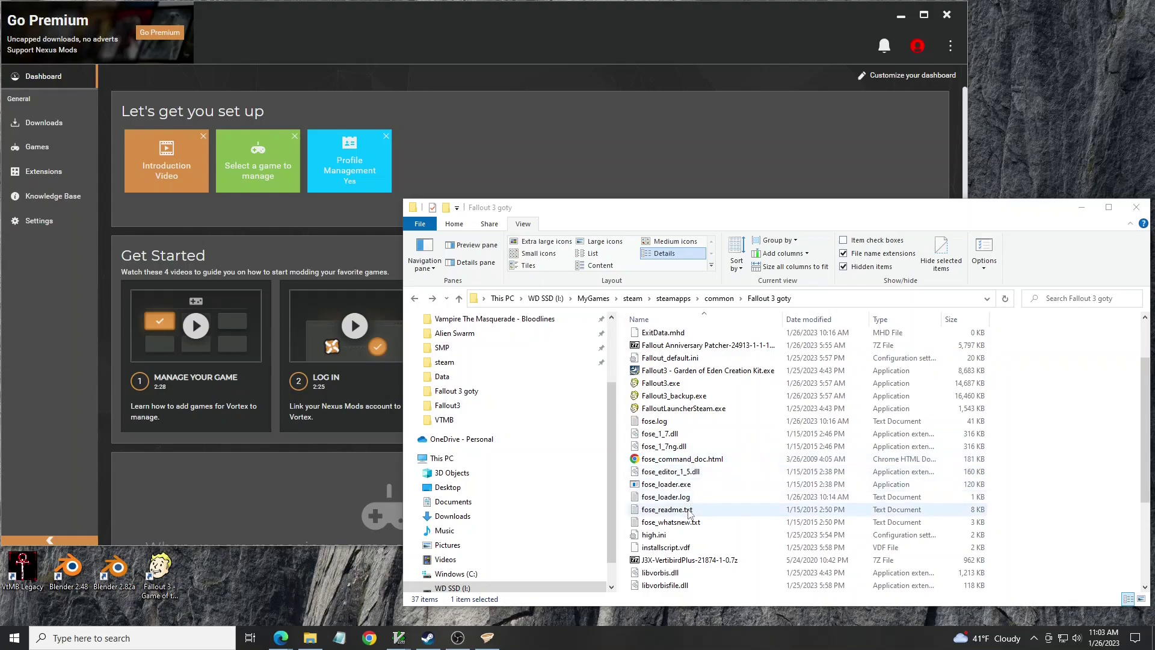
pyautogui.doubleClick(668, 509)
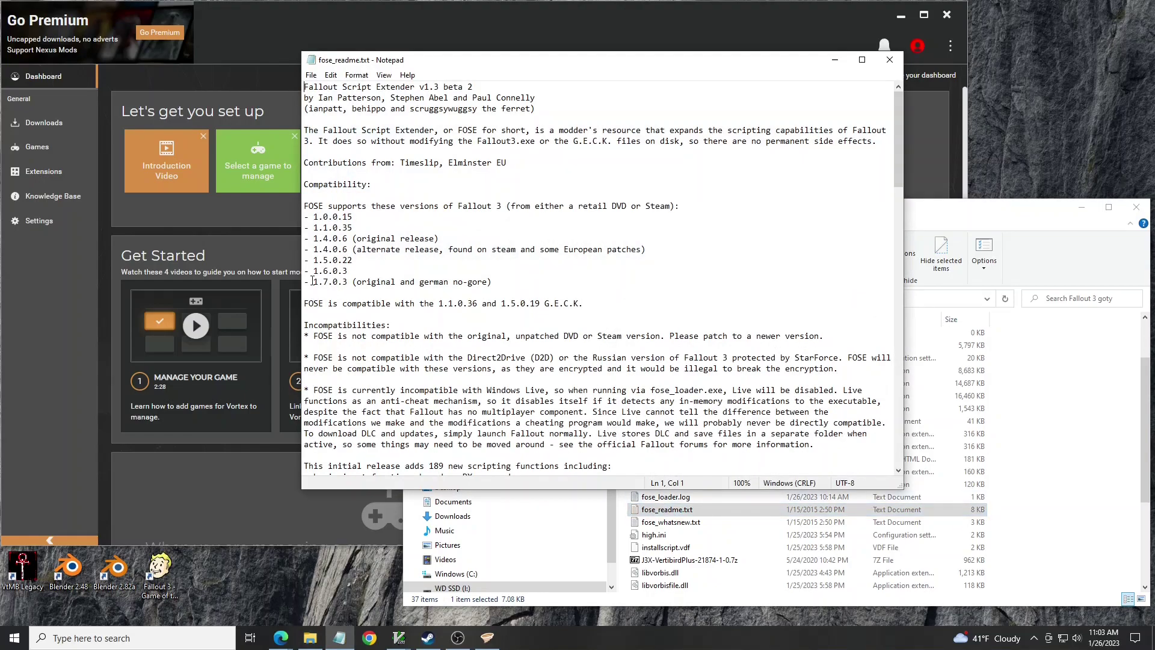
pyautogui.moveTo(322, 283); pyautogui.dragTo(353, 282)
pyautogui.click(349, 282)
pyautogui.click(889, 60)
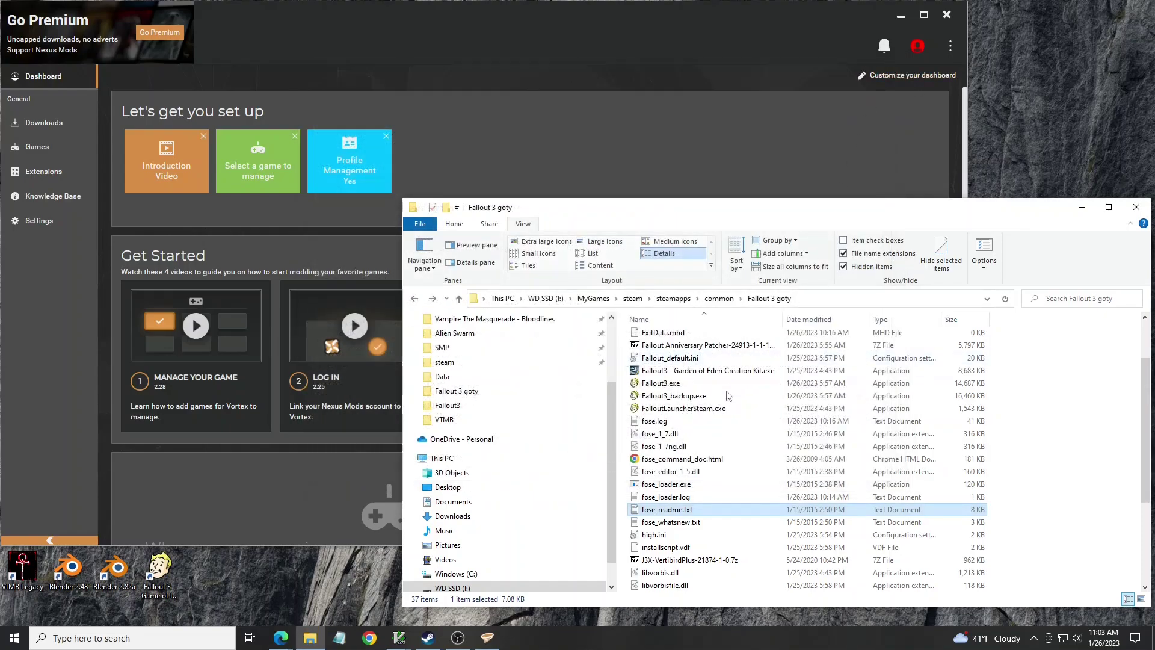
# Step: Check the game's Readme.txt for its patch version, and close the file
pyautogui.scroll(-4, 703, 462)
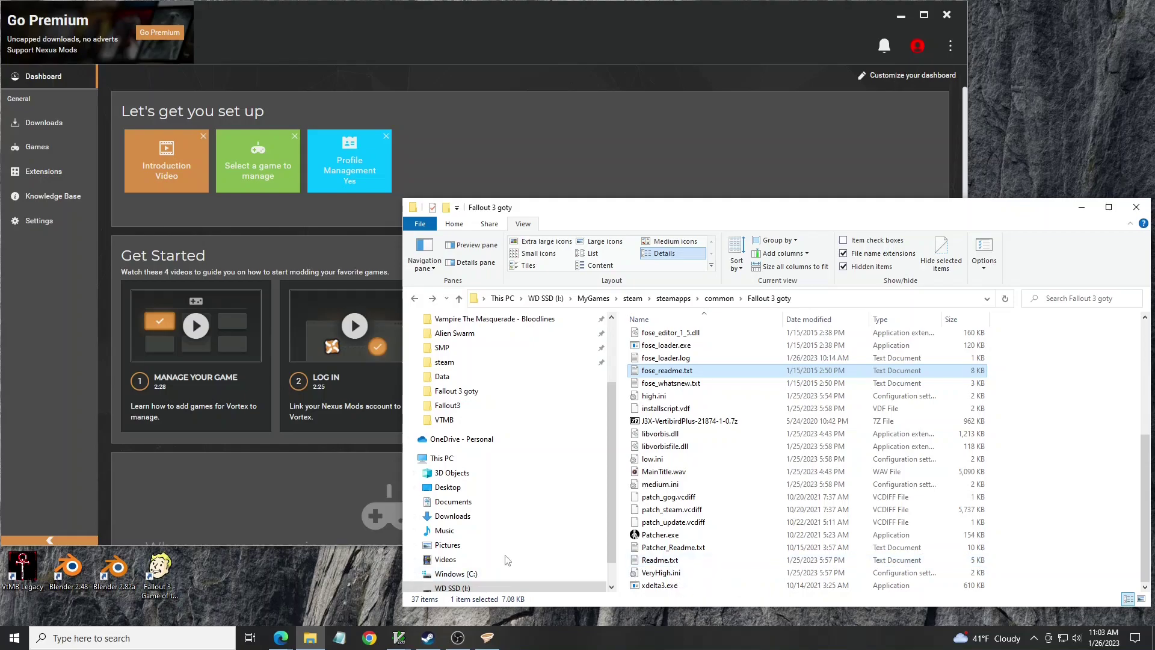
pyautogui.click(669, 564)
pyautogui.doubleClick(670, 560)
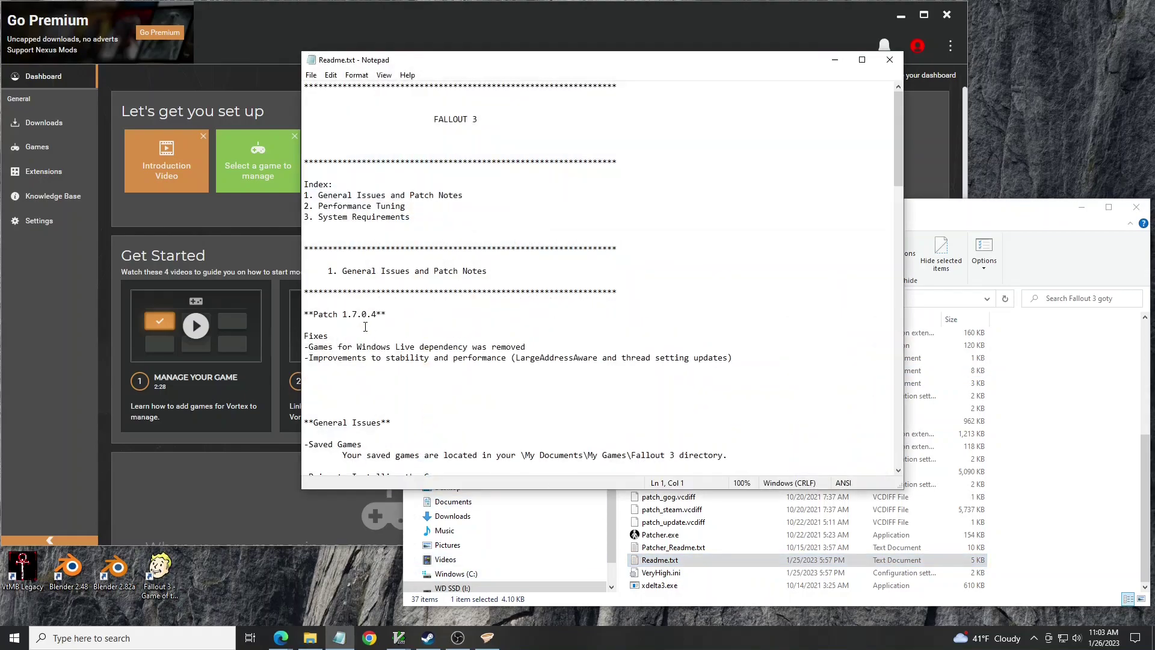
pyautogui.moveTo(338, 313); pyautogui.dragTo(385, 313)
pyautogui.click(404, 316)
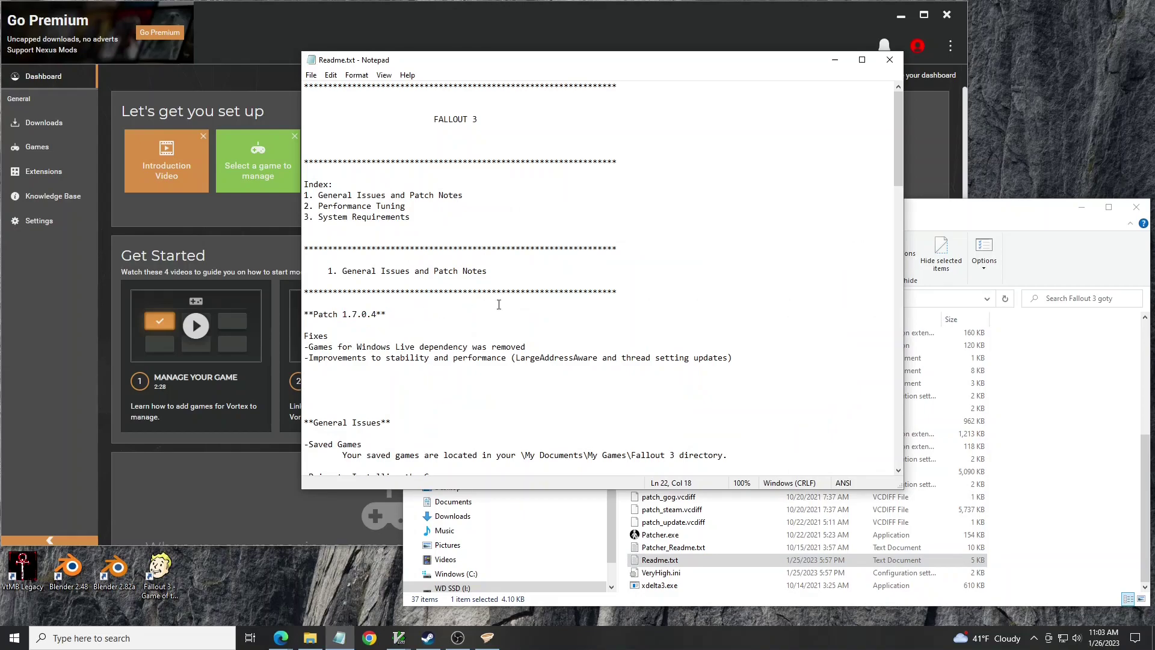
pyautogui.click(894, 60)
# Step: Locate the Fallout Anniversary Patcher archive, Patcher.exe, Fallout3_backup.exe and Fallout3.exe in the game folder
pyautogui.scroll(5, 749, 514)
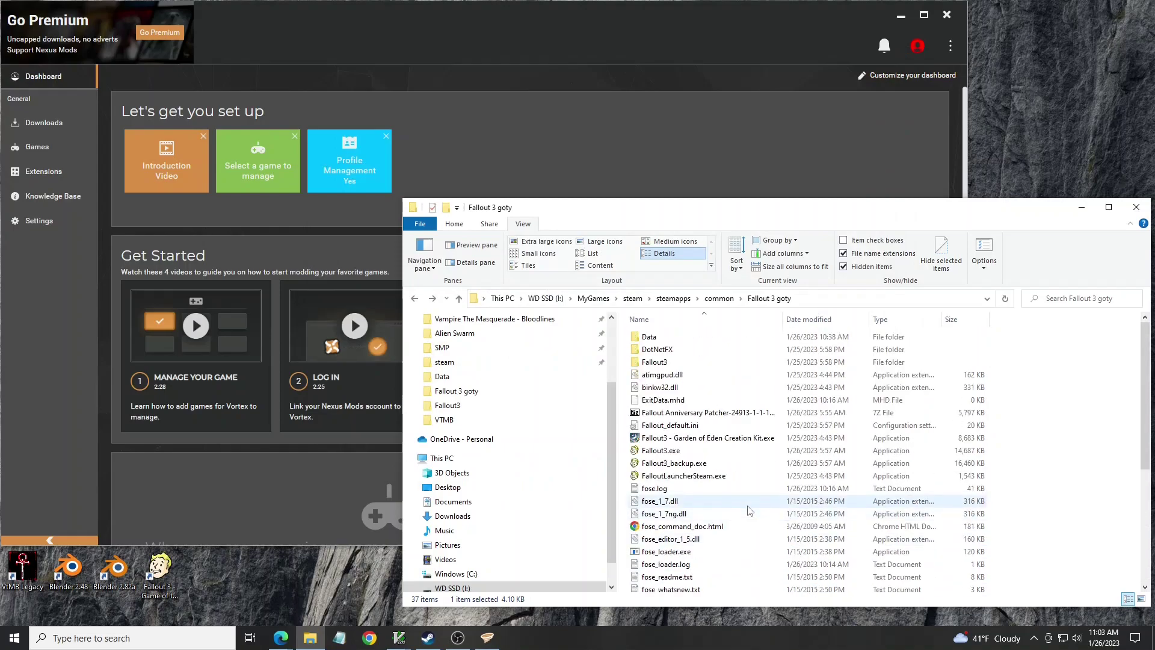
pyautogui.click(690, 414)
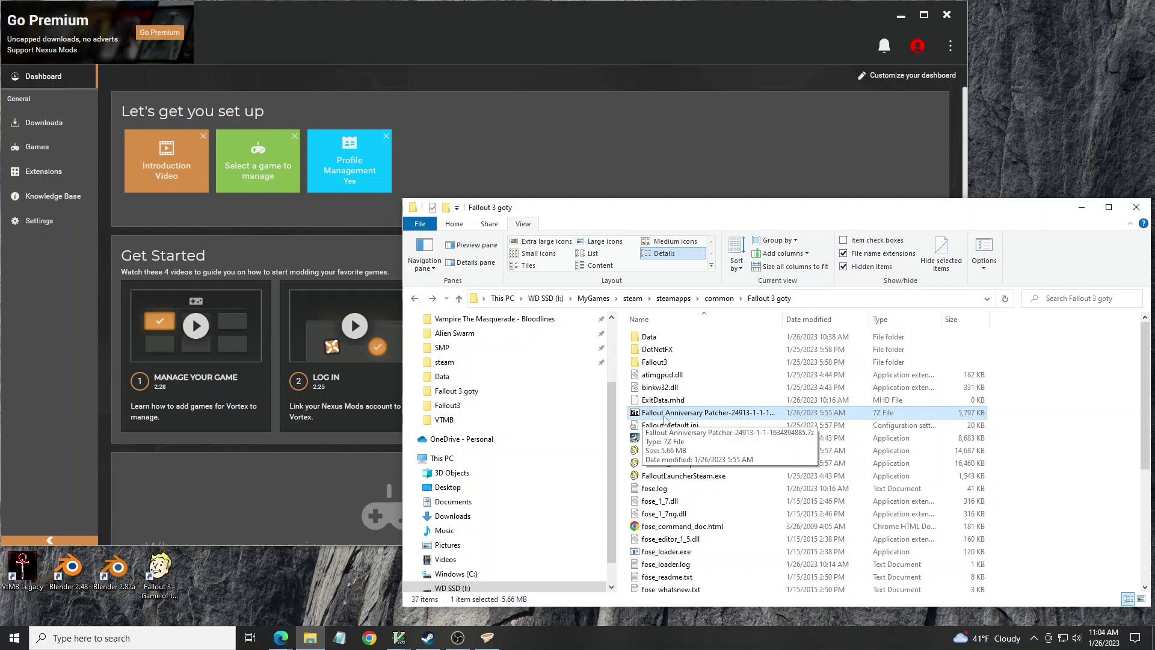
pyautogui.scroll(-5, 673, 415)
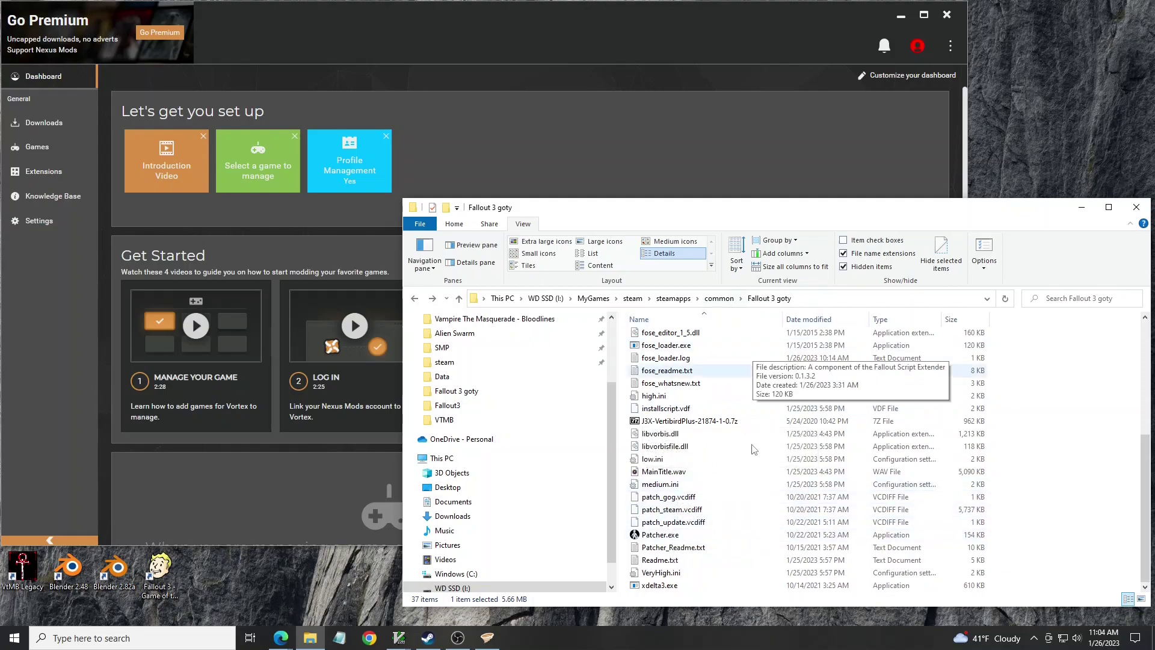
pyautogui.click(700, 535)
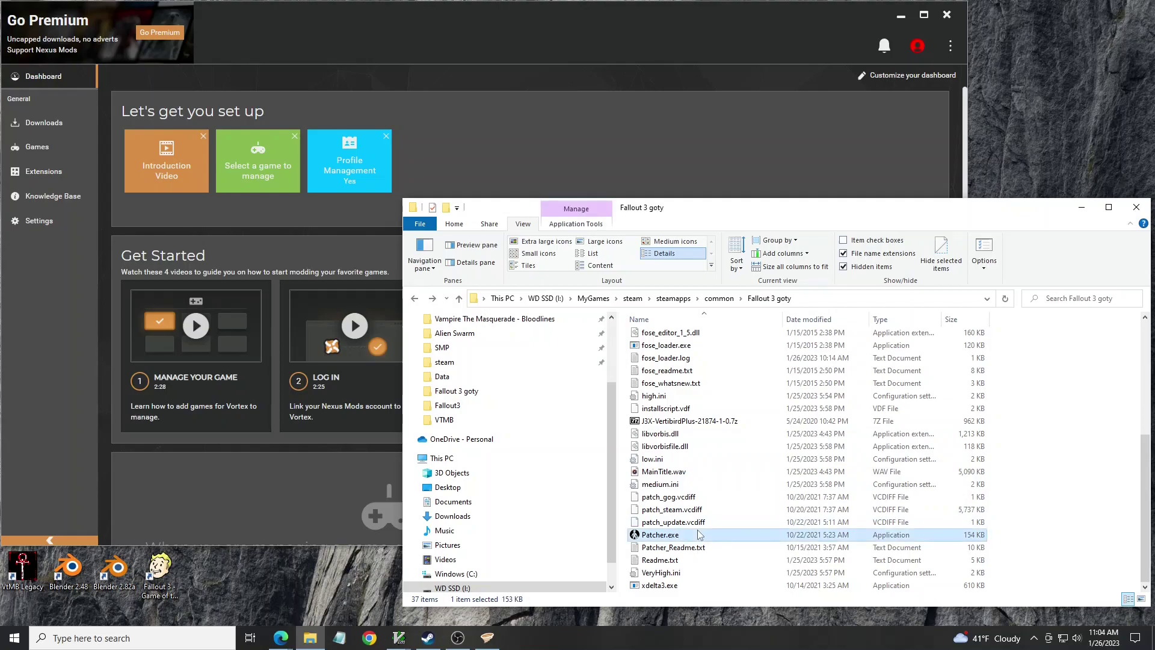
pyautogui.scroll(6, 700, 535)
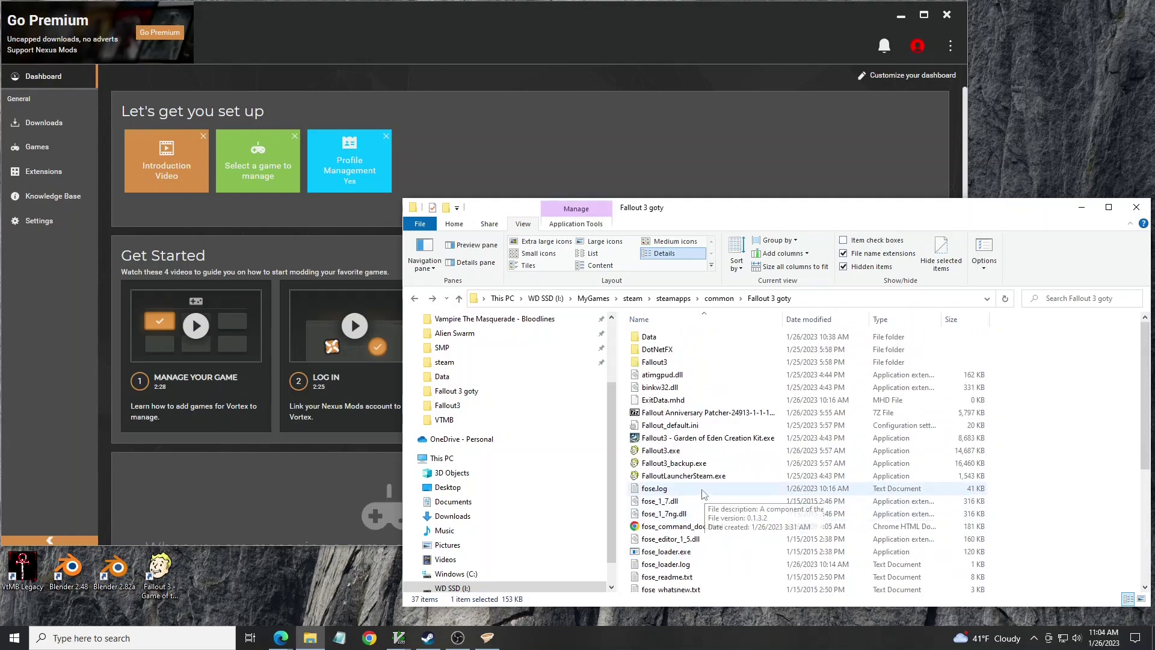
pyautogui.click(677, 467)
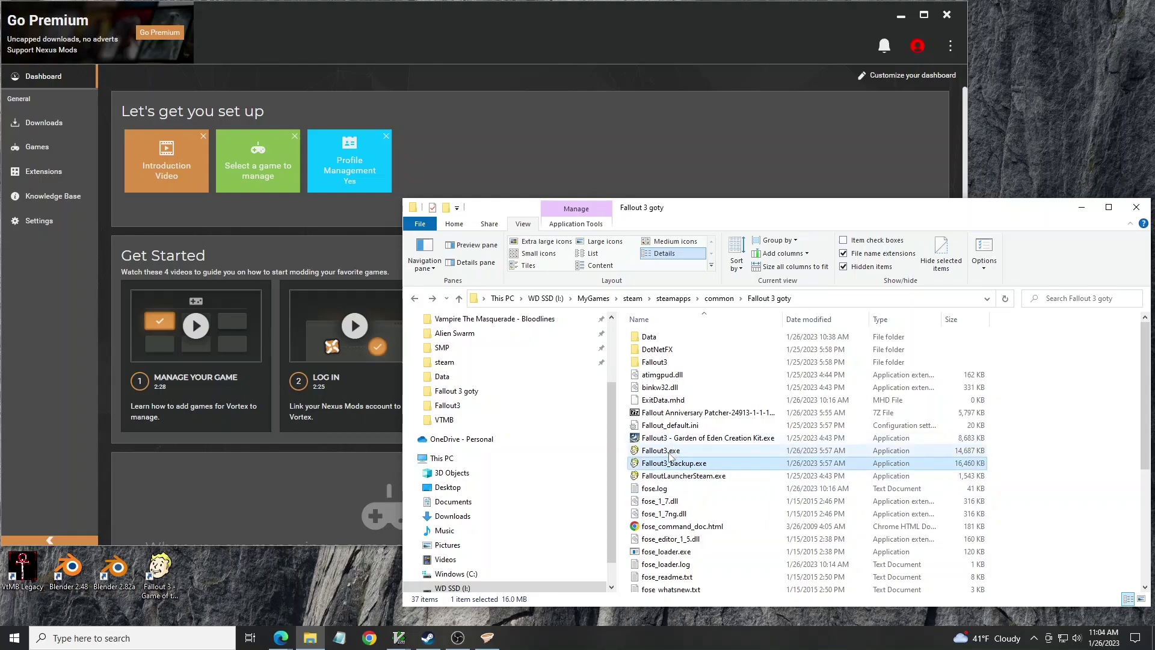
pyautogui.click(670, 452)
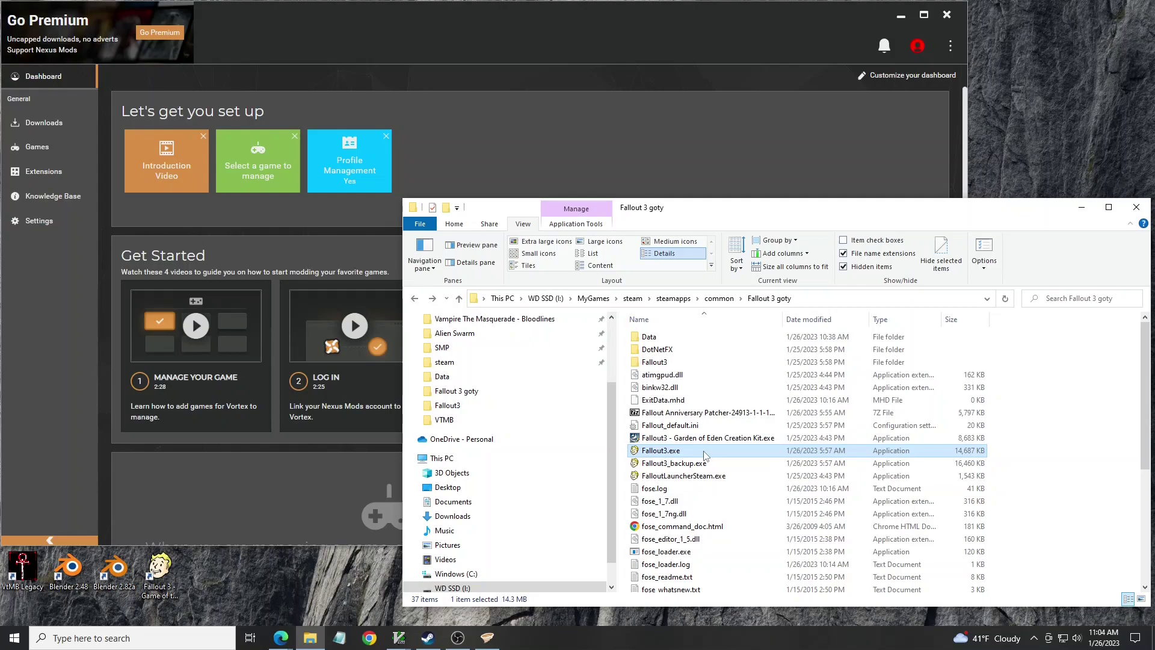
# Step: Examine Patcher.exe and the GOG, Steam and update .vcdiff patch files in the game folder
pyautogui.scroll(-6, 705, 456)
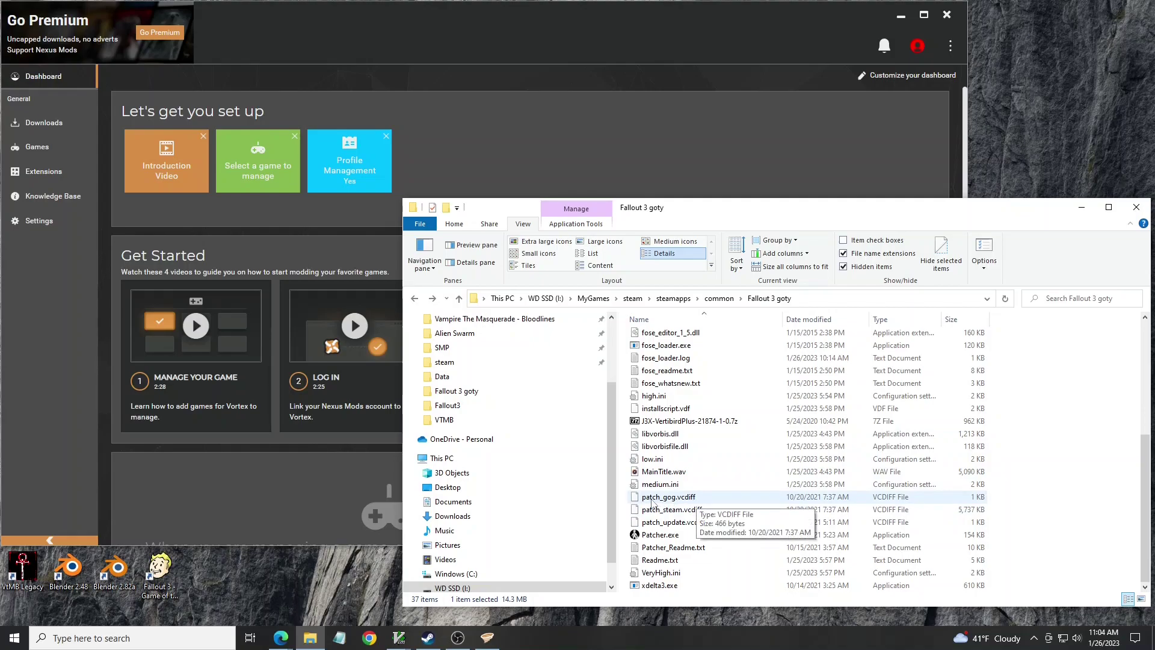
pyautogui.click(653, 499)
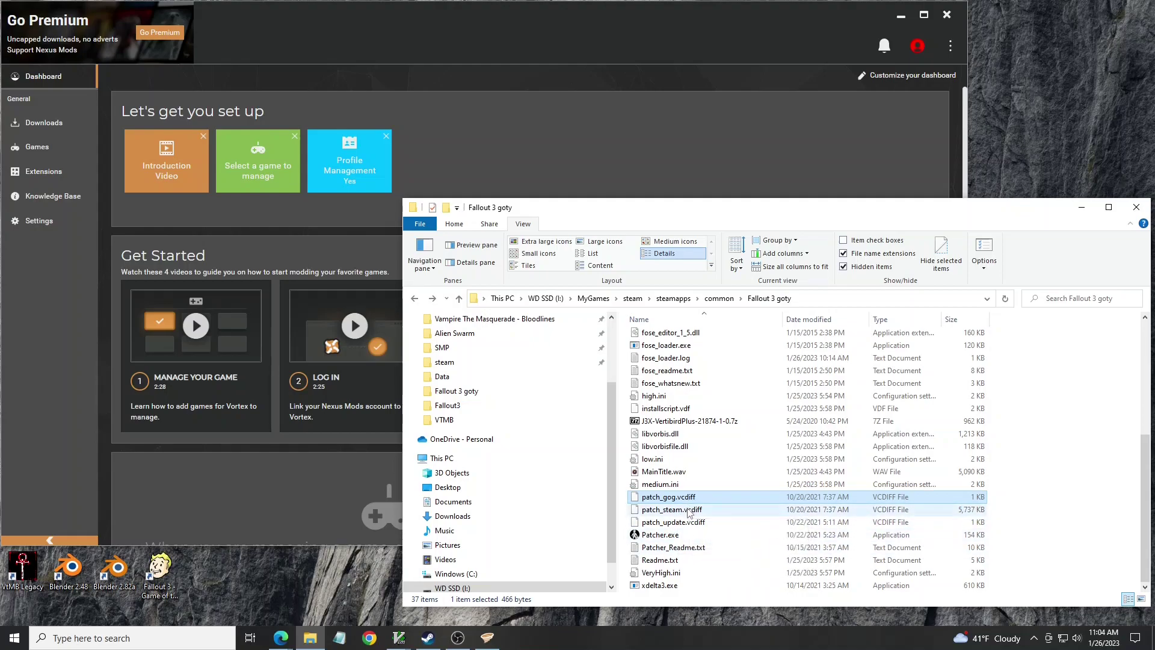
pyautogui.click(719, 535)
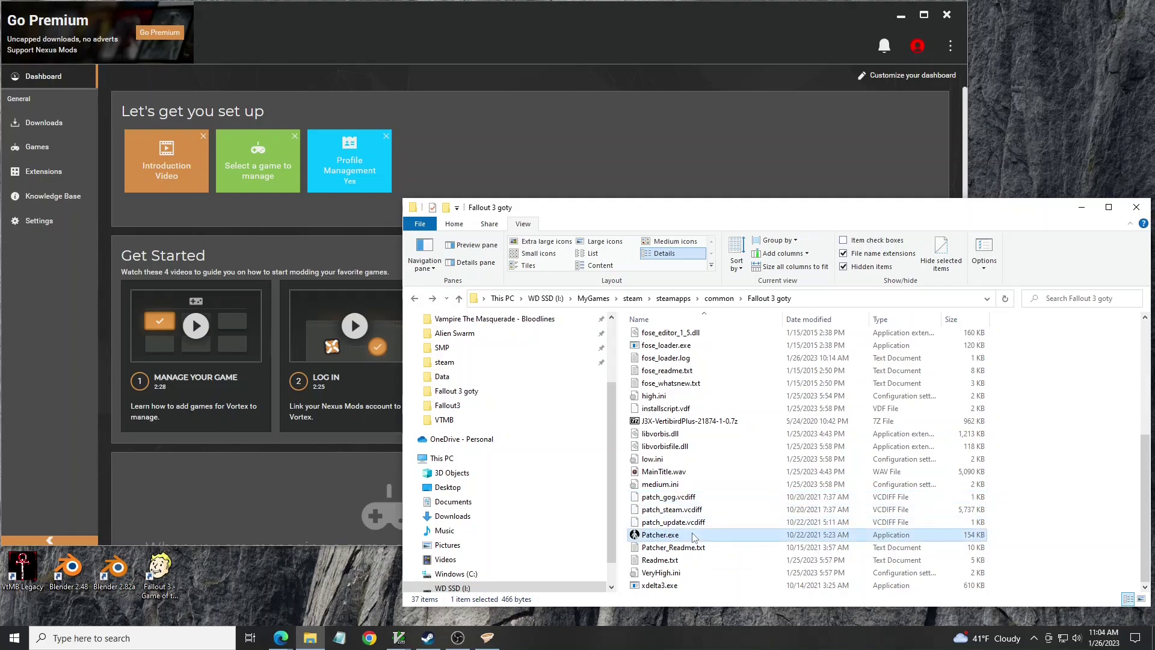
pyautogui.click(721, 522)
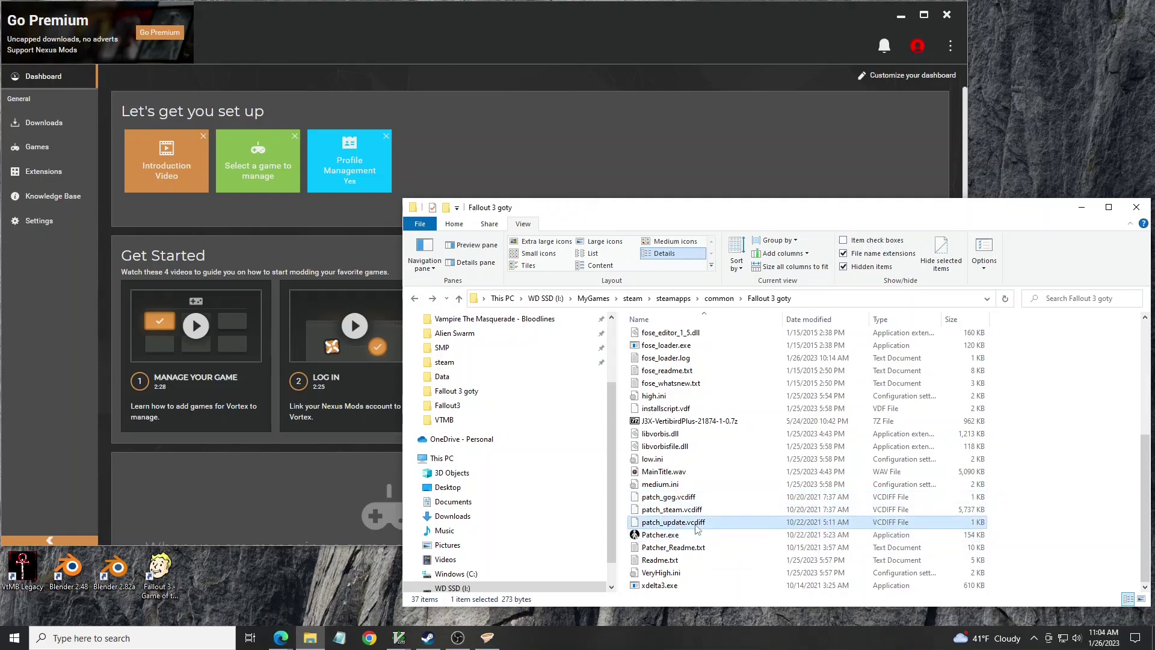
pyautogui.click(678, 536)
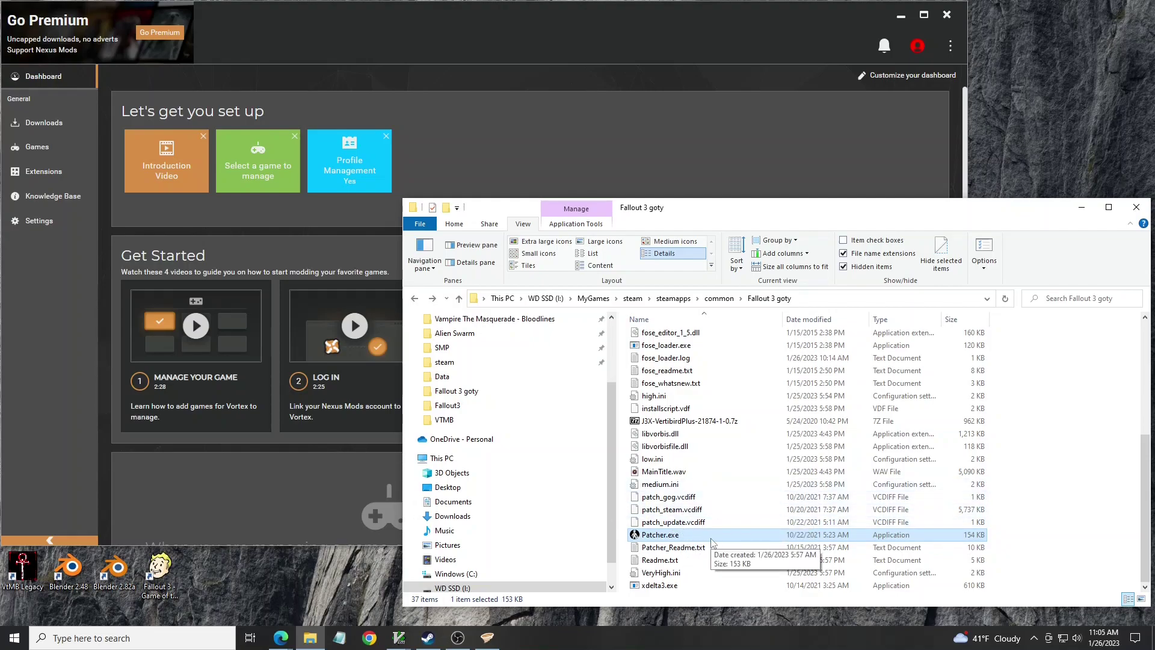
pyautogui.scroll(5, 711, 542)
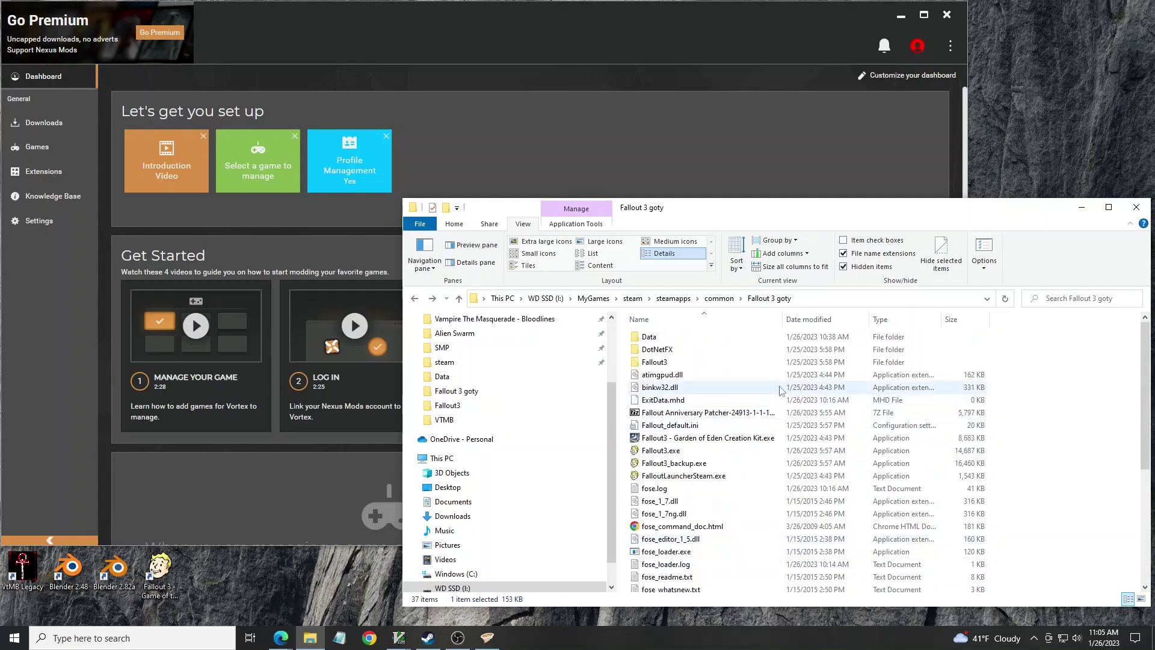
pyautogui.scroll(-5, 764, 388)
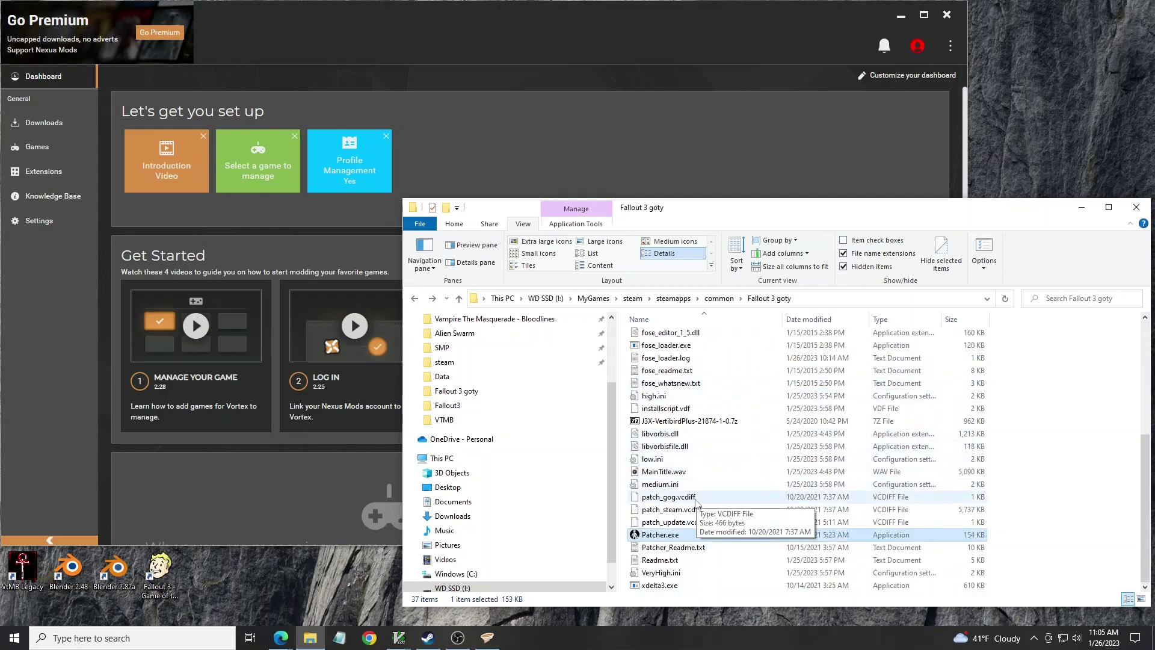
pyautogui.click(702, 523)
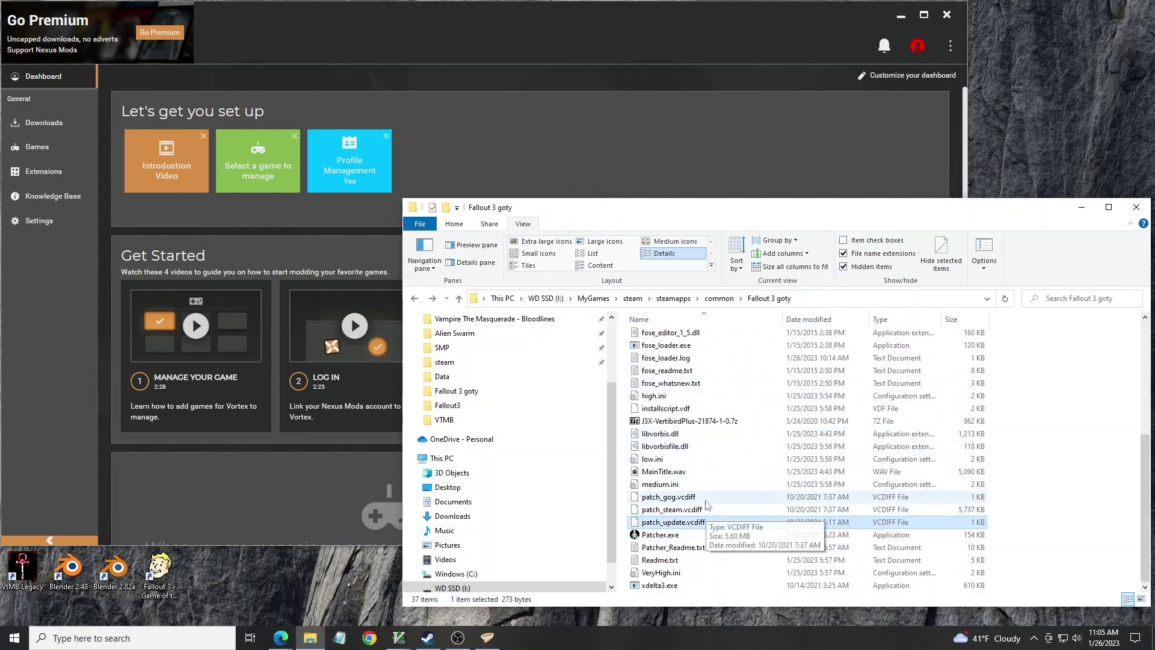
pyautogui.click(705, 511)
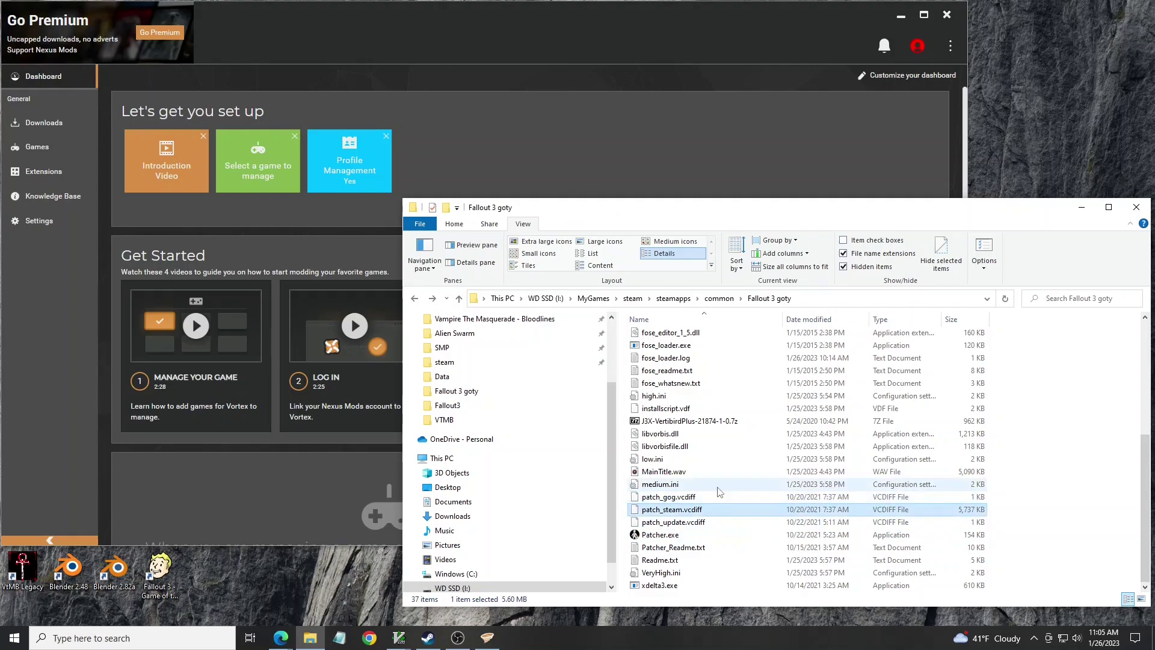
# Step: Review the plugins in the data files list of FalloutLauncherSteam.exe, cancel the list and exit the launcher
pyautogui.scroll(2, 731, 492)
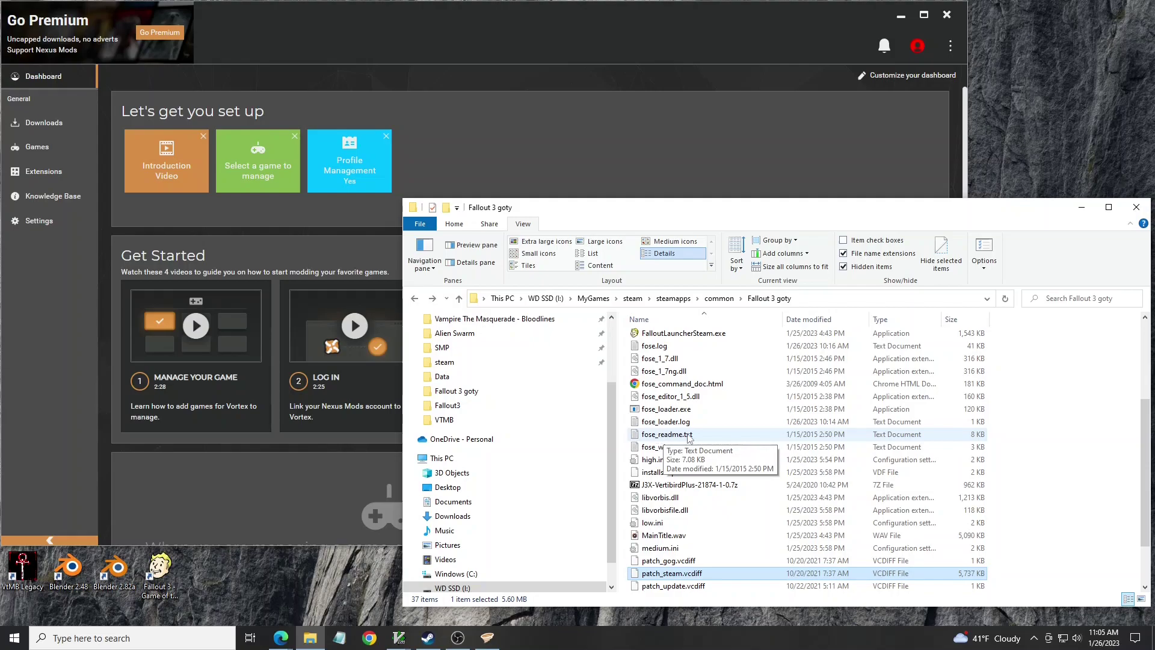
pyautogui.click(684, 485)
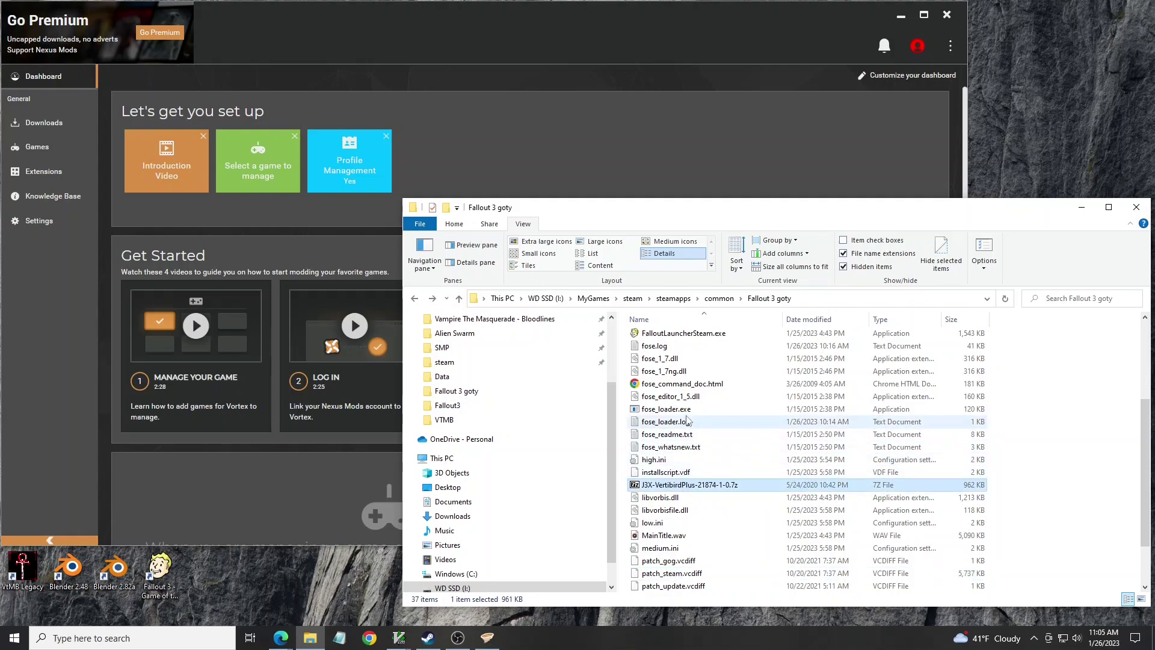
pyautogui.scroll(3, 687, 421)
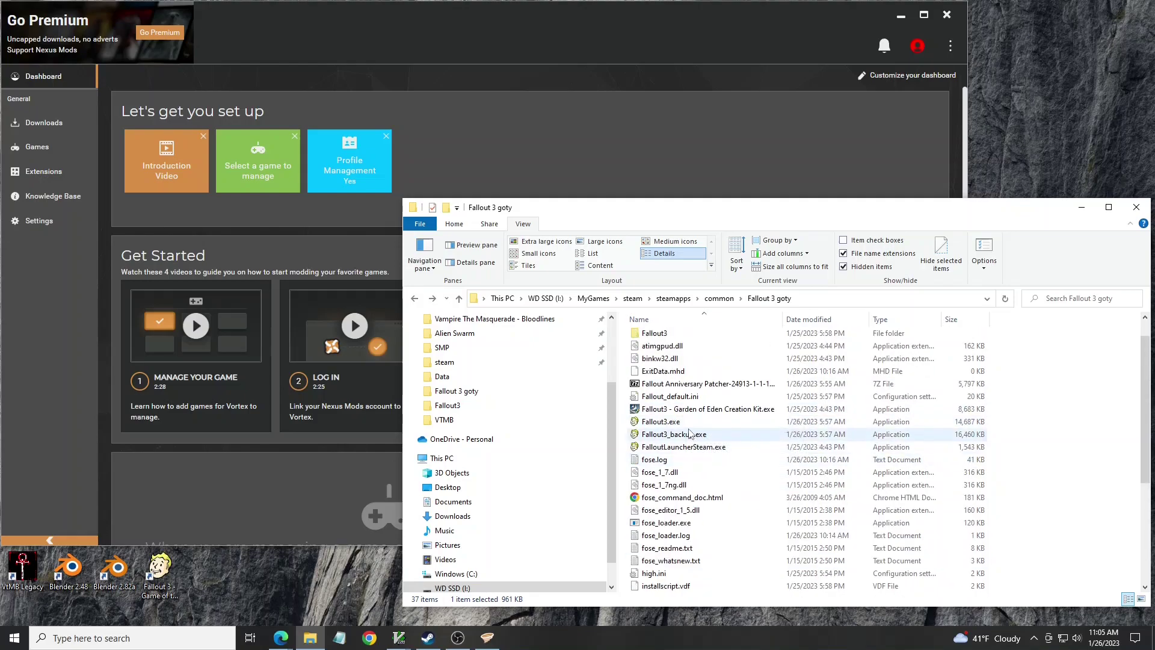
pyautogui.doubleClick(712, 448)
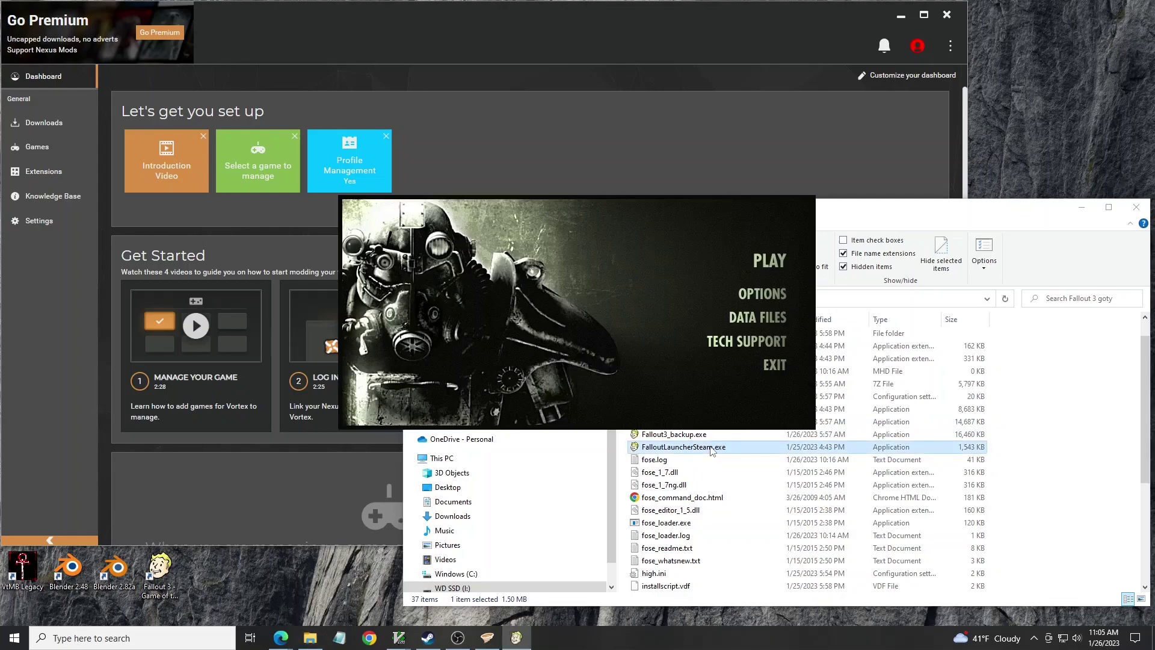
pyautogui.click(775, 320)
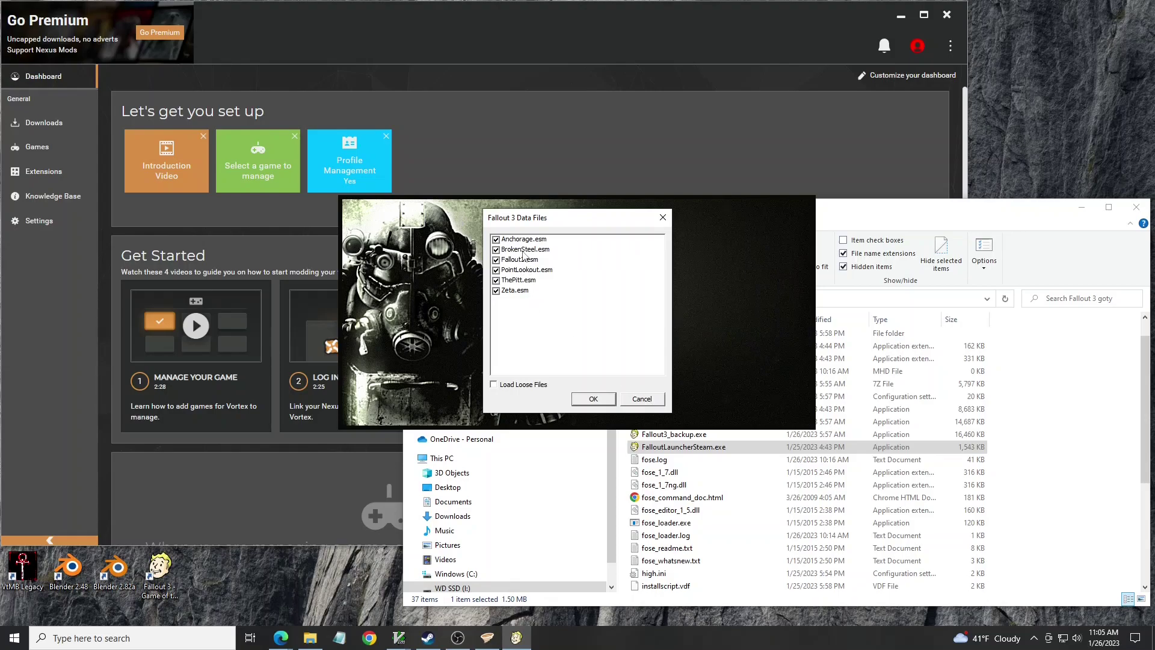
pyautogui.click(522, 250)
pyautogui.click(641, 400)
pyautogui.click(771, 371)
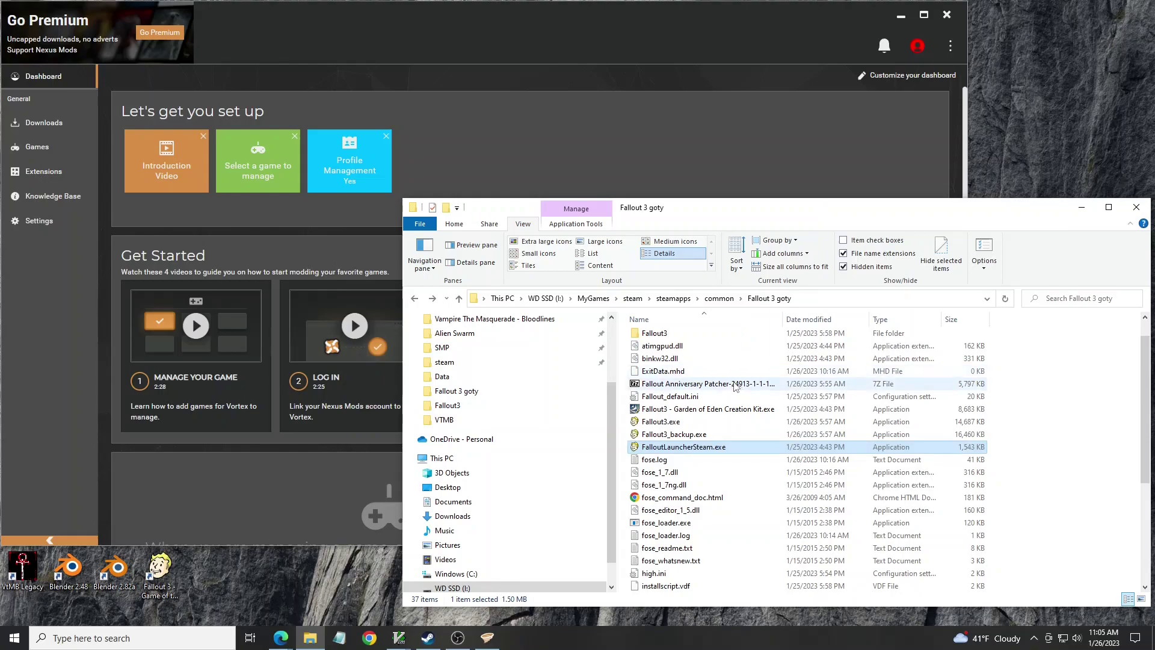
# Step: Extract J3X-VertibirdPlus.bsa and J3X-VertibirdPlus.esp from J3X-VertibirdPlus-21874-1-0.7z into the Fallout 3 goty\Data folder
pyautogui.scroll(-3, 735, 488)
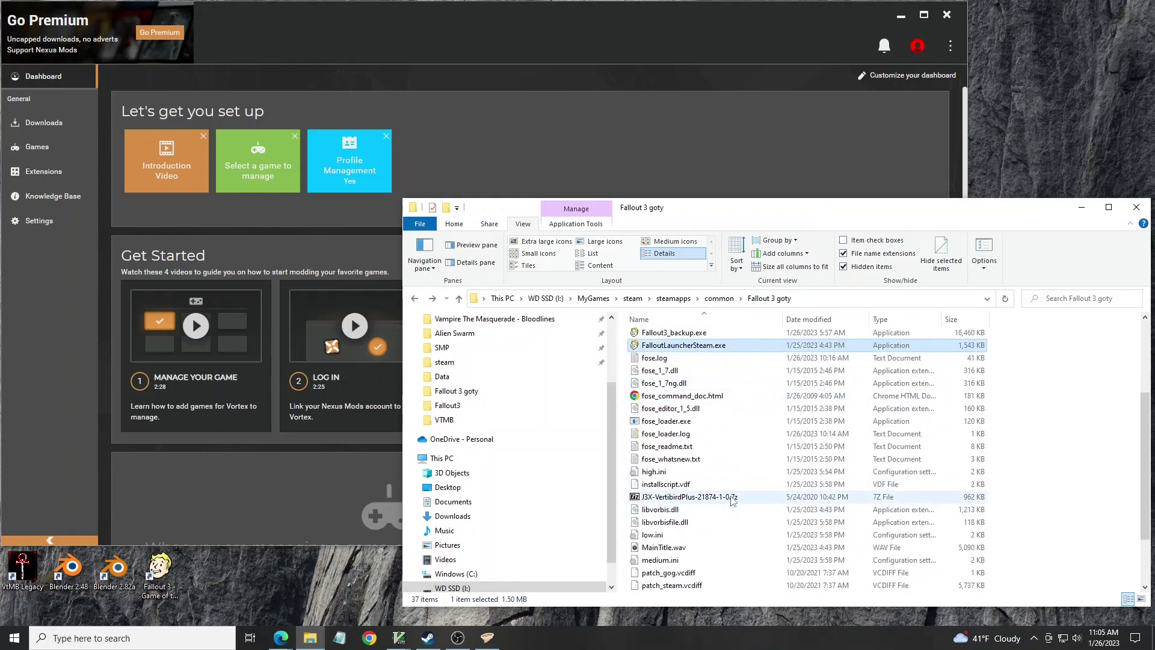
pyautogui.doubleClick(735, 500)
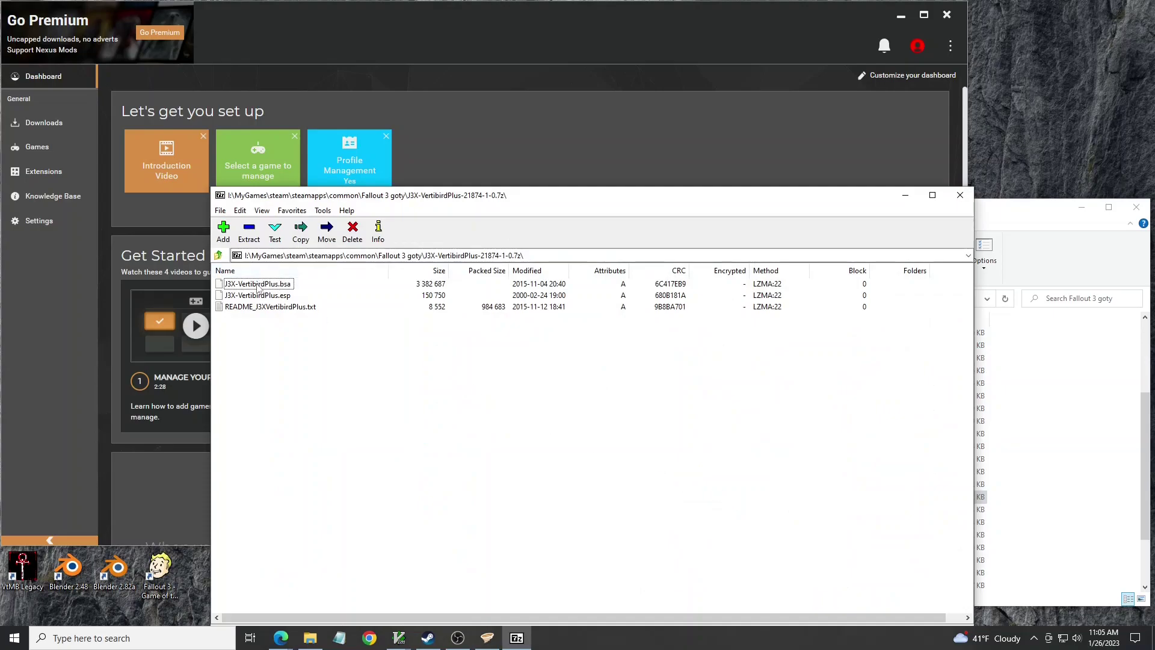
pyautogui.click(259, 285)
pyautogui.keyDown('shift'); pyautogui.click(269, 297); pyautogui.keyUp('shift')
pyautogui.click(249, 232)
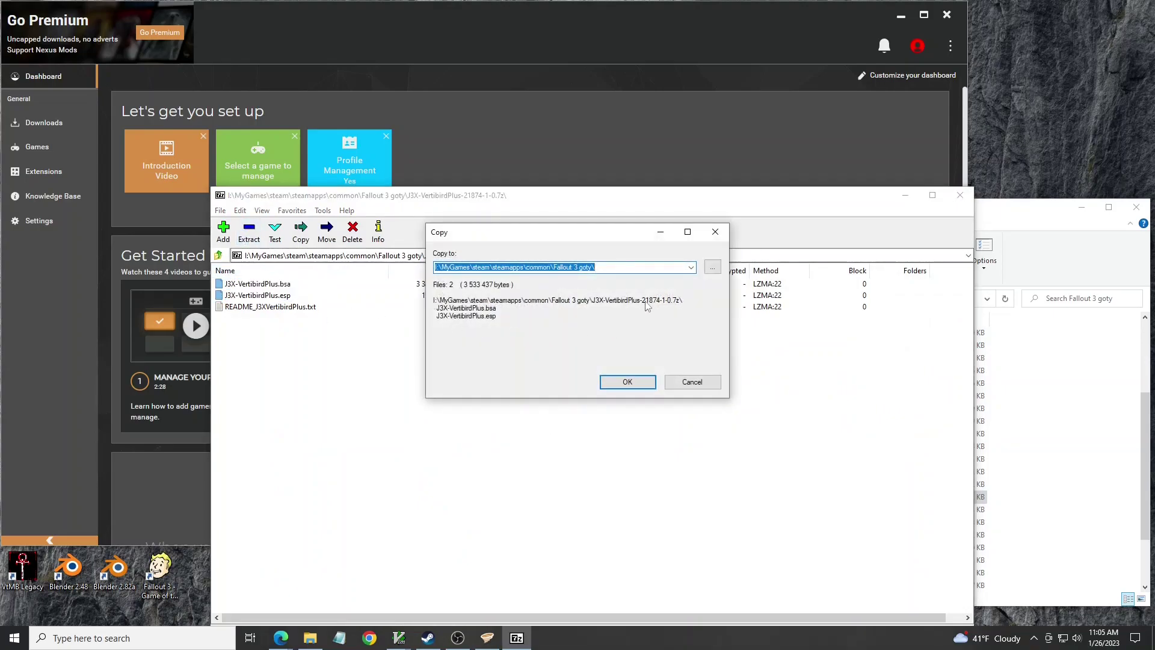
pyautogui.click(691, 269)
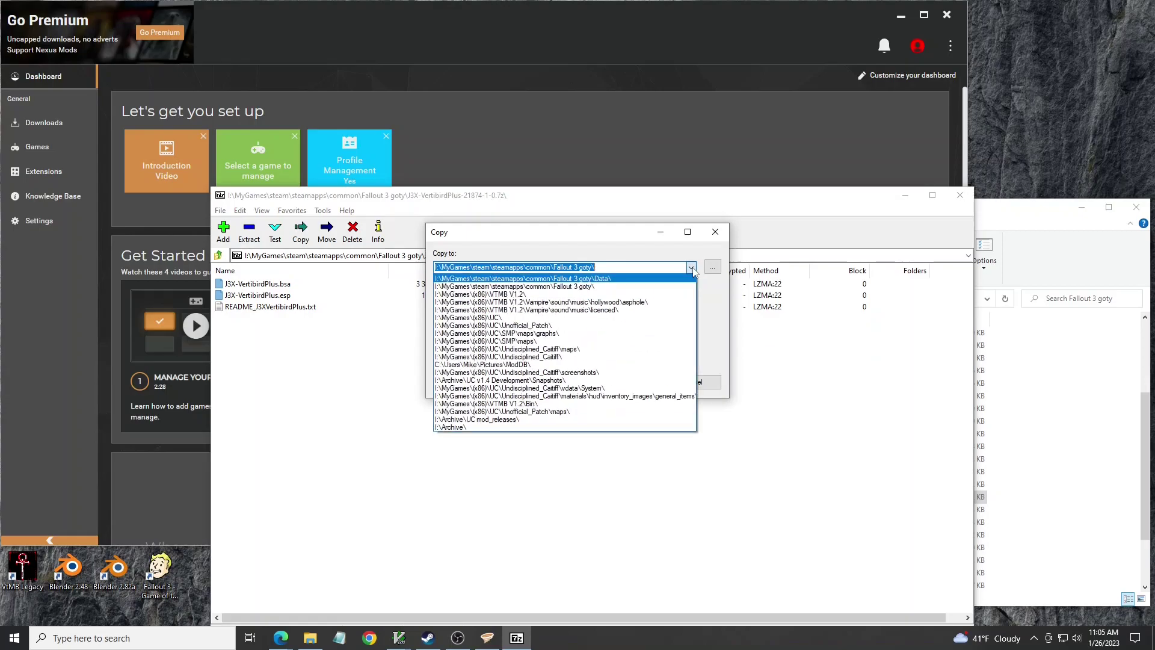
pyautogui.click(643, 280)
pyautogui.click(628, 381)
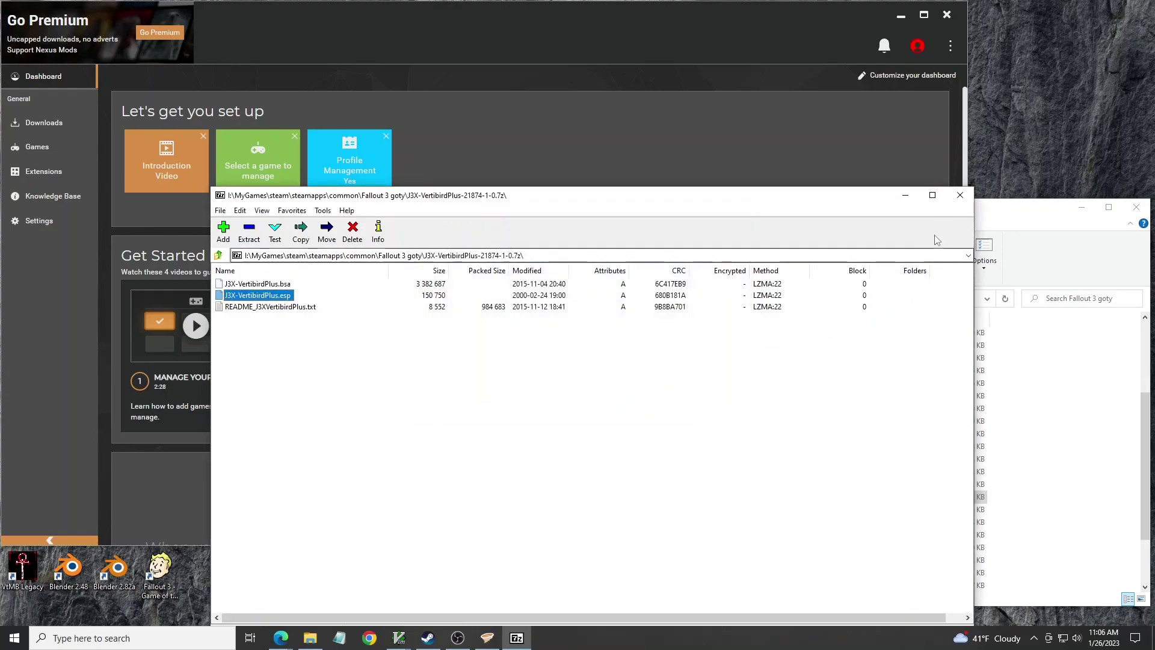
pyautogui.click(961, 194)
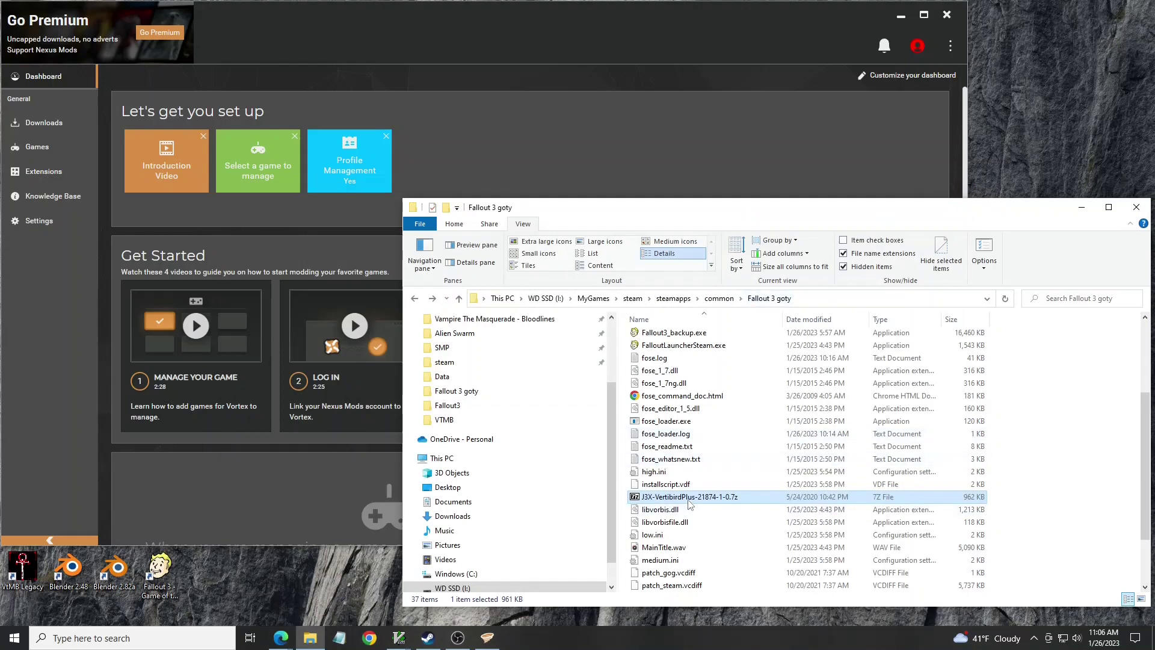
pyautogui.scroll(4, 689, 503)
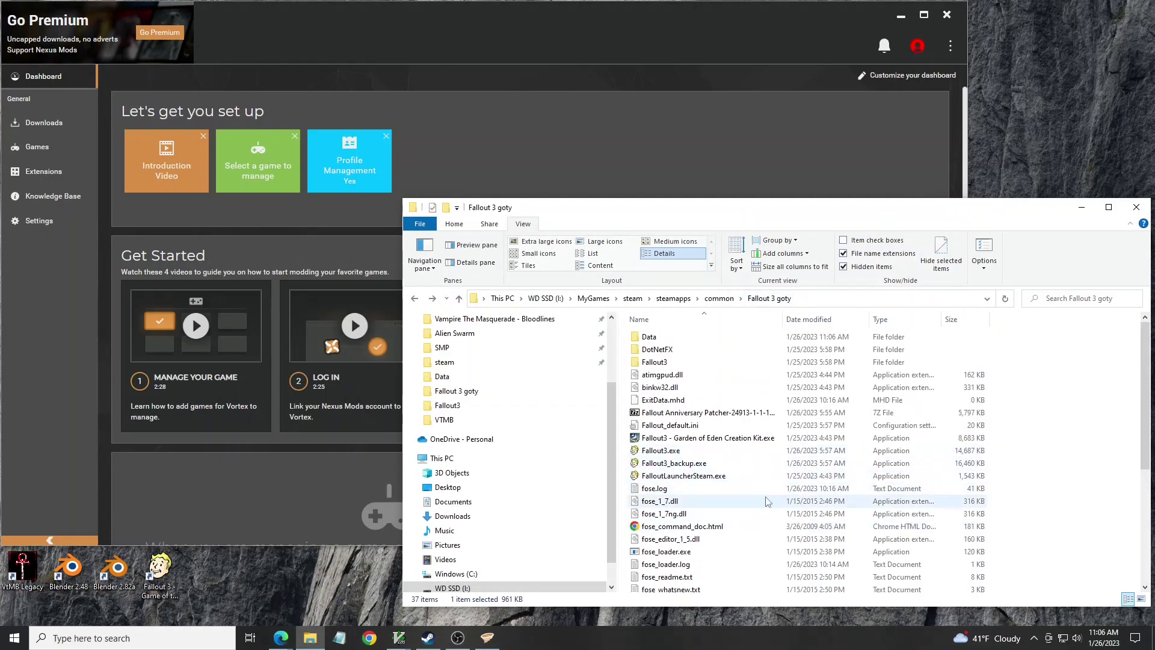
# Step: Check for J3X-VertibirdPlus.esp in the data files list of FalloutLauncherSteam.exe, cancel the list and exit the launcher
pyautogui.doubleClick(731, 477)
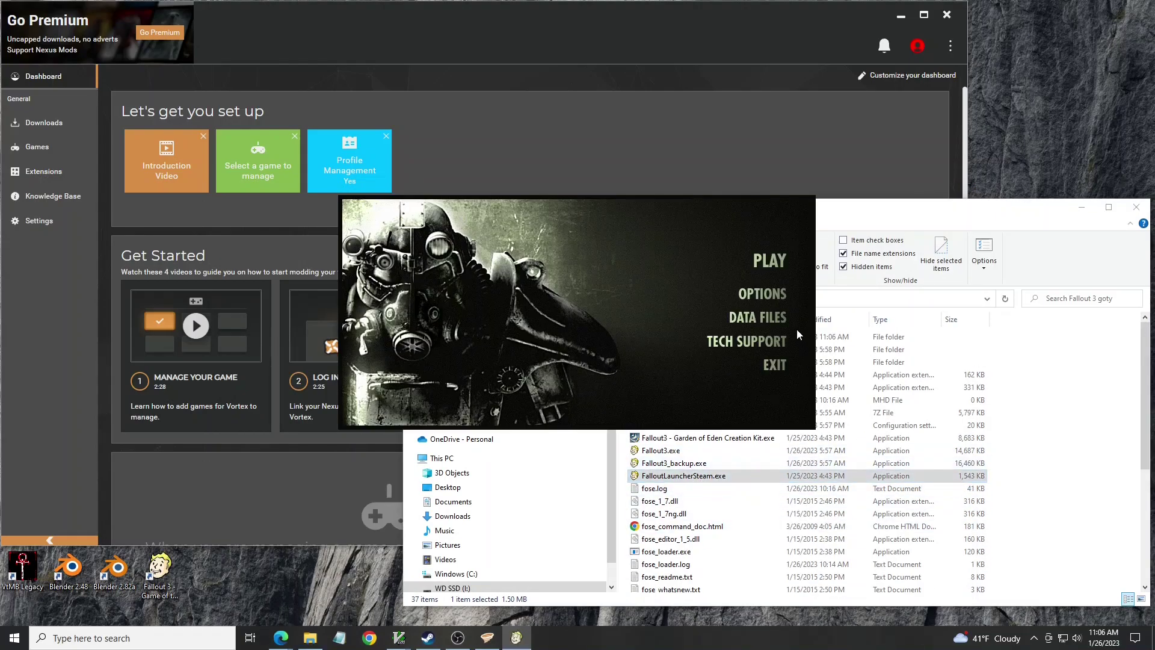
pyautogui.click(759, 319)
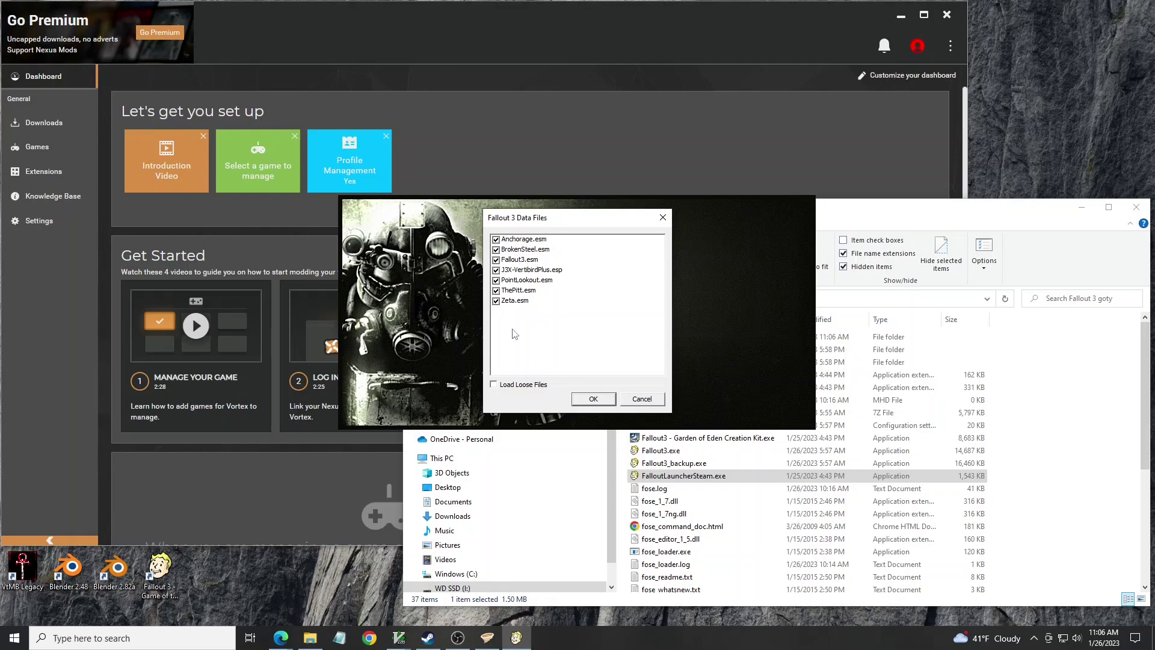
pyautogui.click(641, 400)
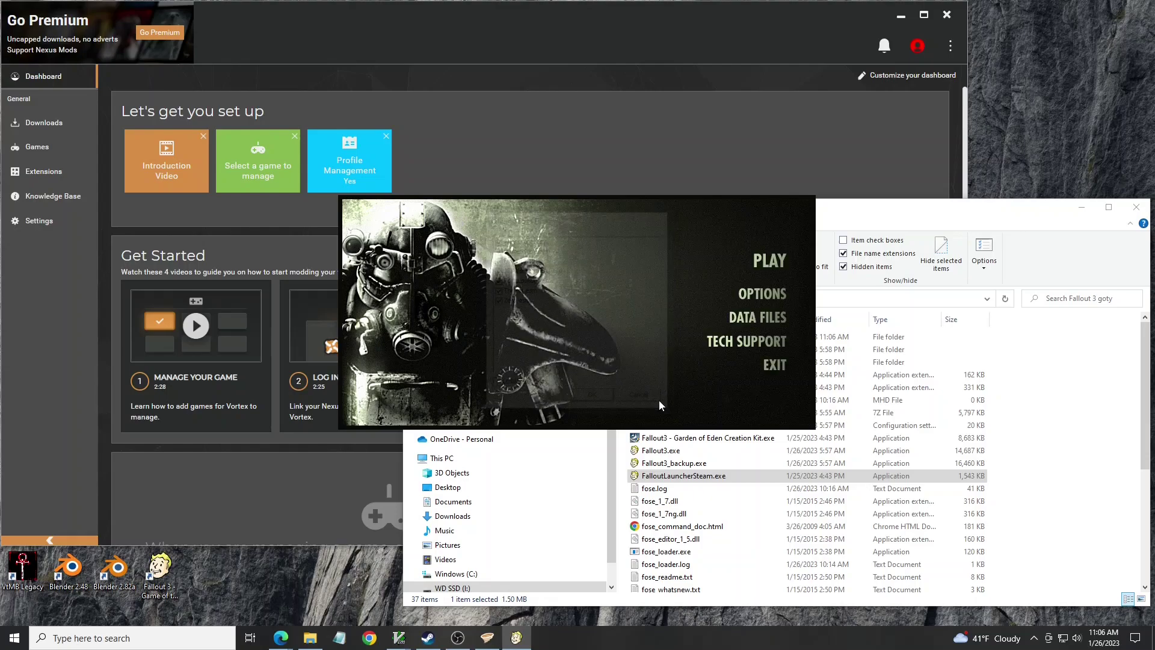
pyautogui.click(770, 371)
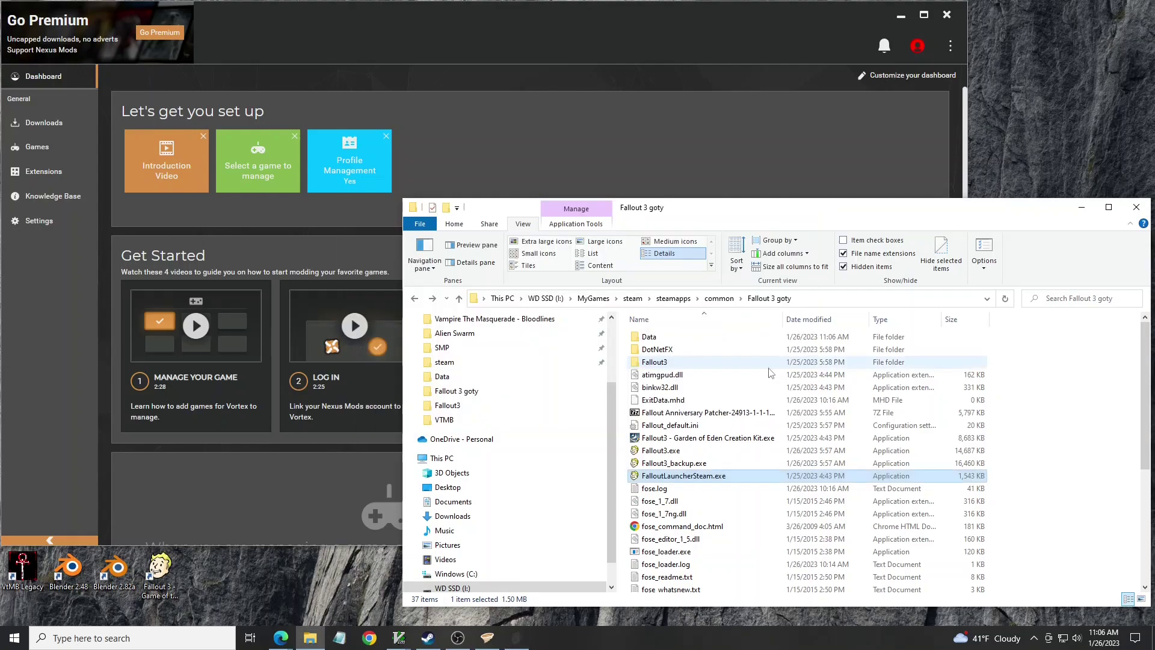
# Step: Delete J3X-VertibirdPlus.bsa and J3X-VertibirdPlus.esp from the game's Data folder
pyautogui.doubleClick(666, 341)
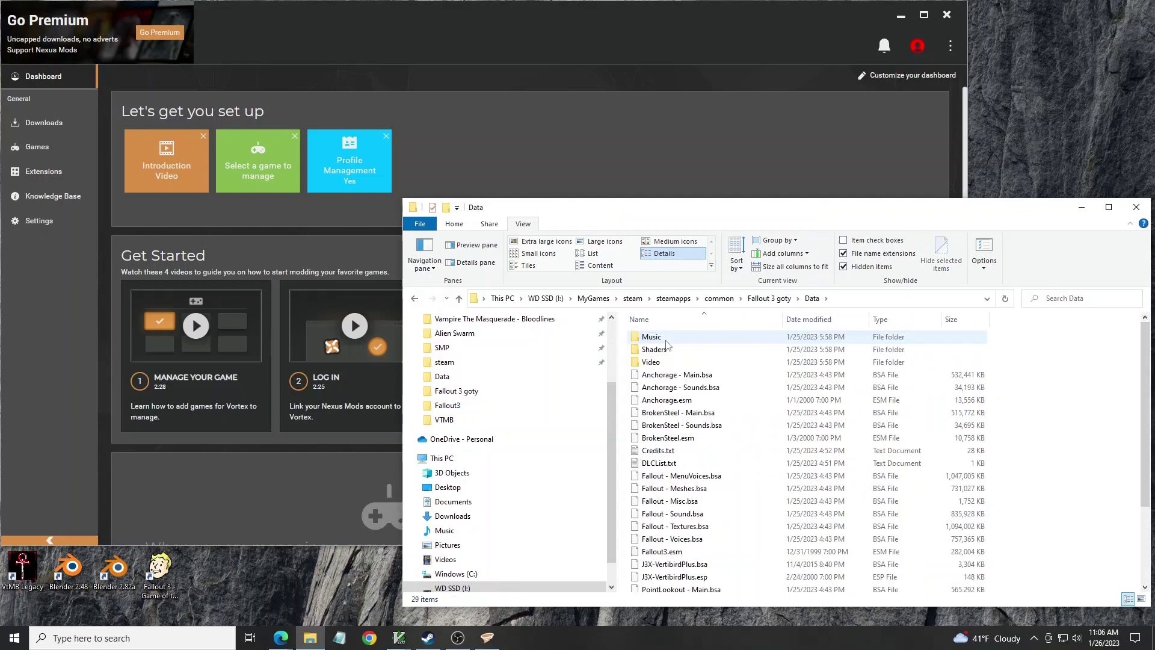
pyautogui.click(692, 564)
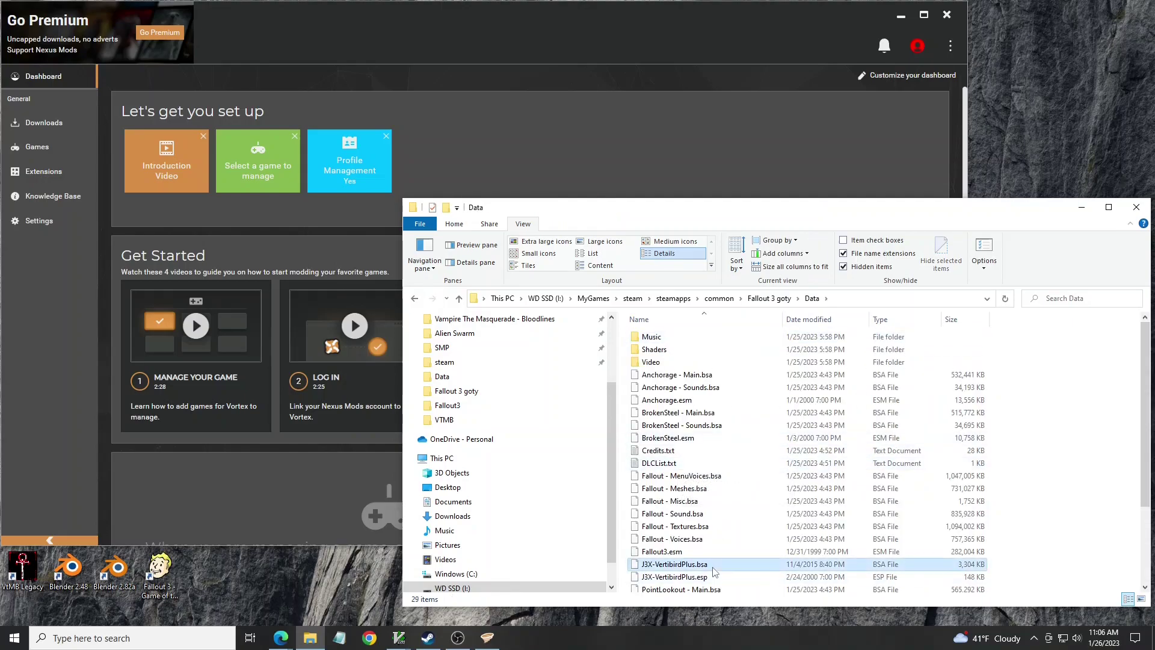
pyautogui.keyDown('shift'); pyautogui.click(692, 578); pyautogui.keyUp('shift')
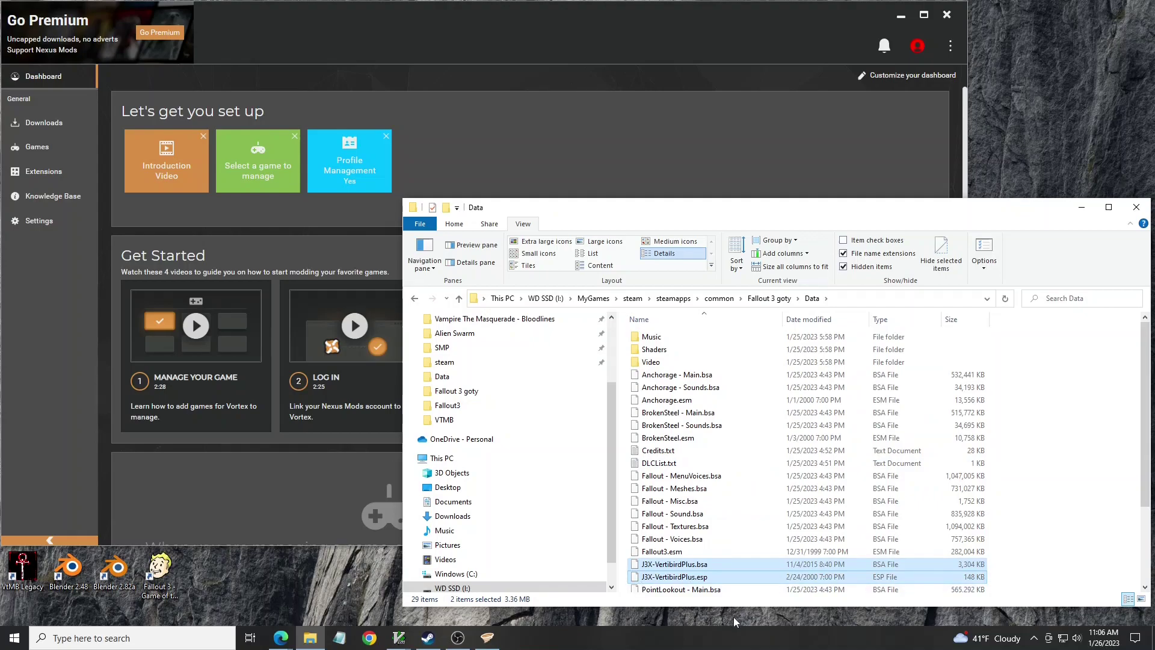
pyautogui.press('Delete')
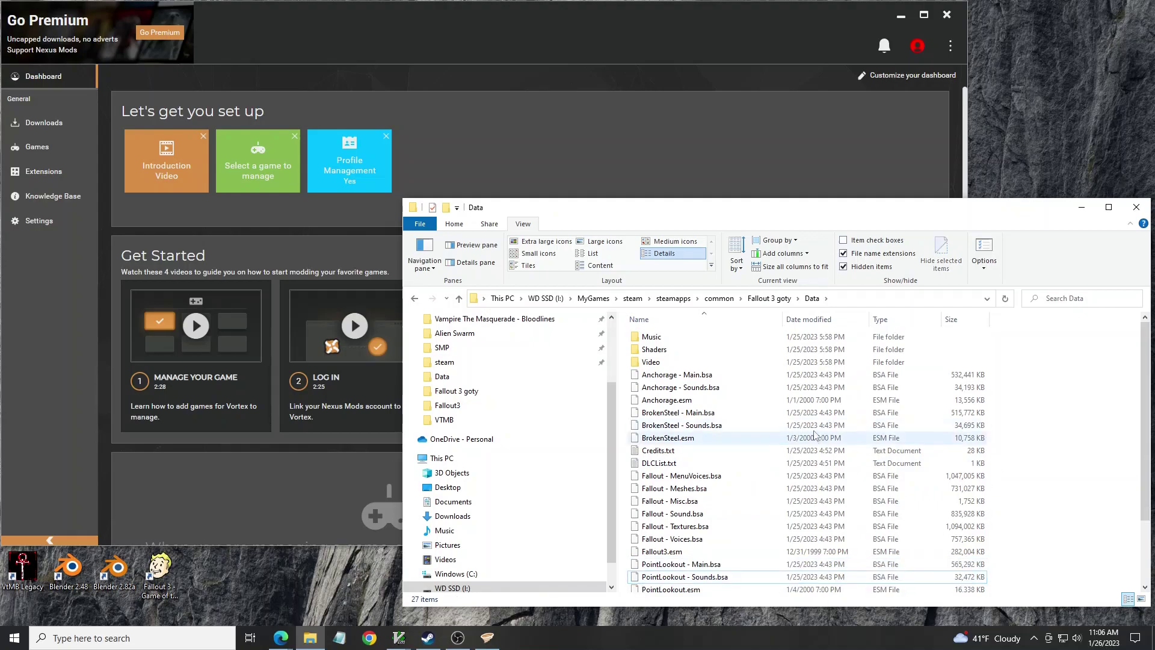
# Step: Reopen FalloutLauncherSteam.exe from the Fallout 3 goty folder, review its data files list again and close it without changes
pyautogui.click(769, 299)
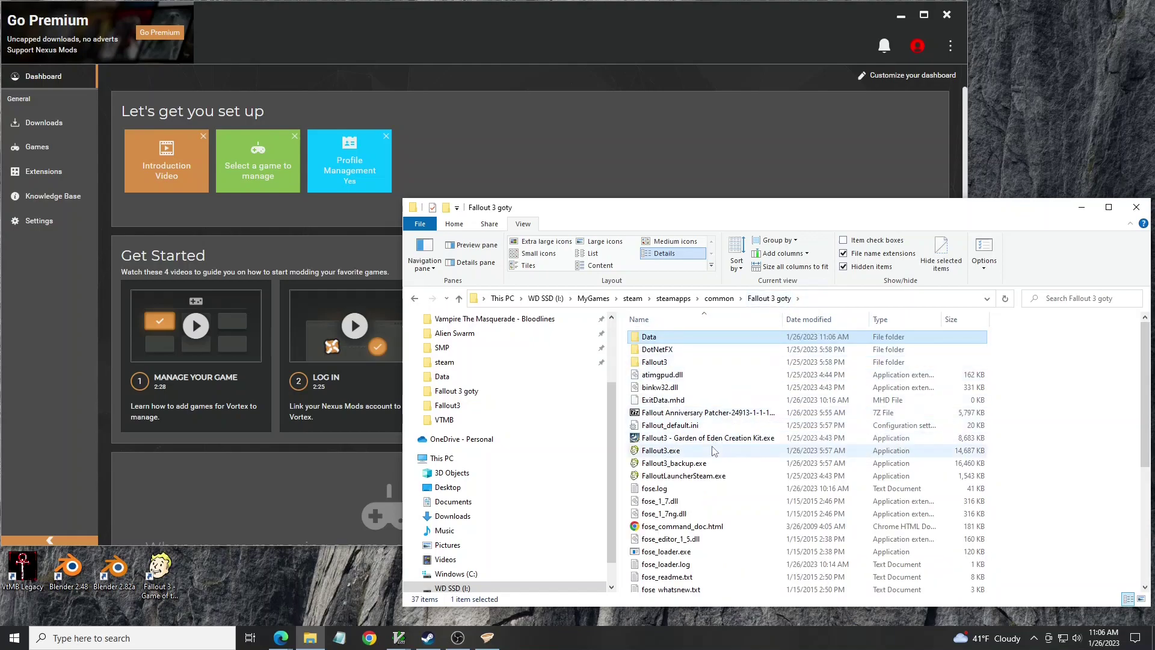
pyautogui.doubleClick(698, 476)
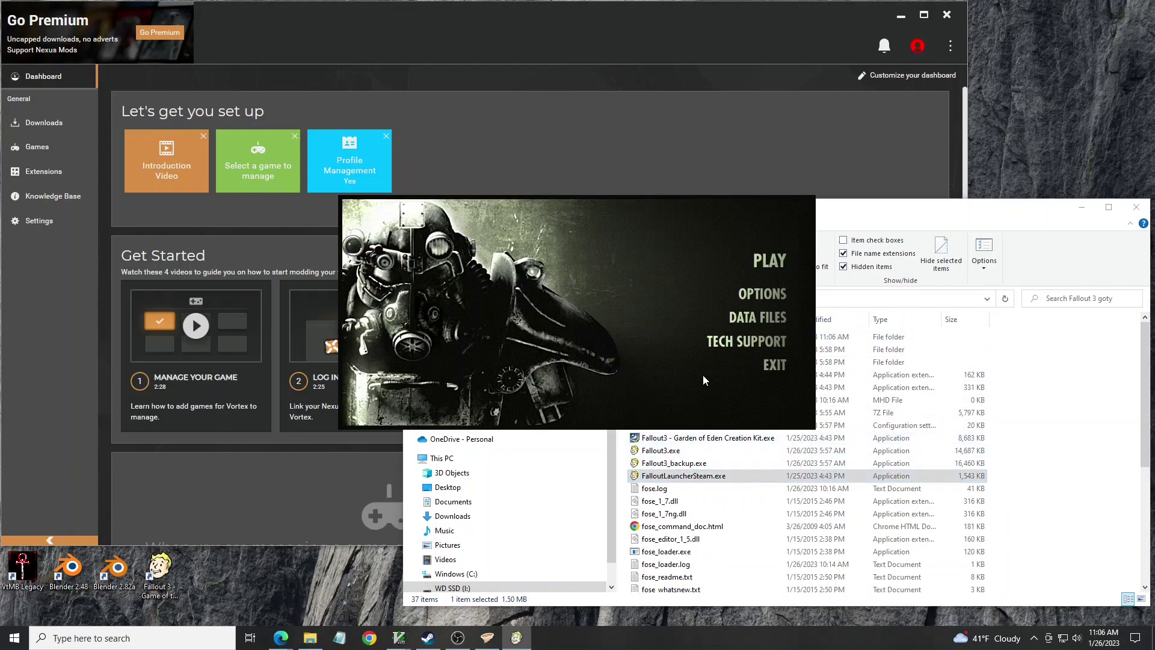
pyautogui.click(758, 317)
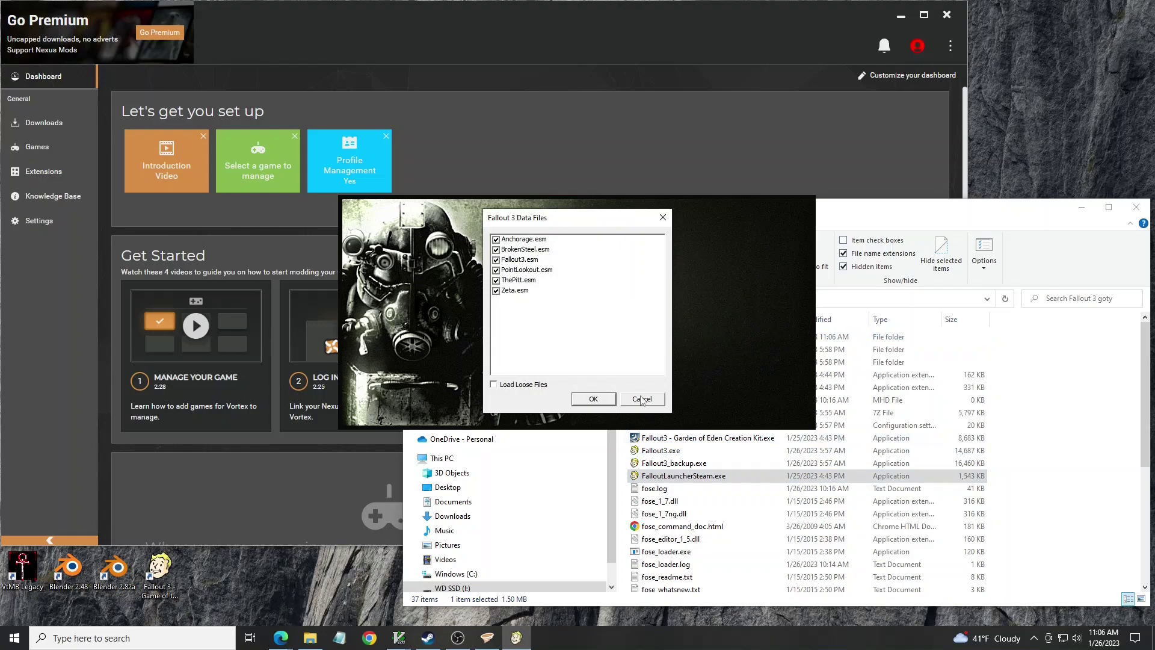
pyautogui.click(642, 400)
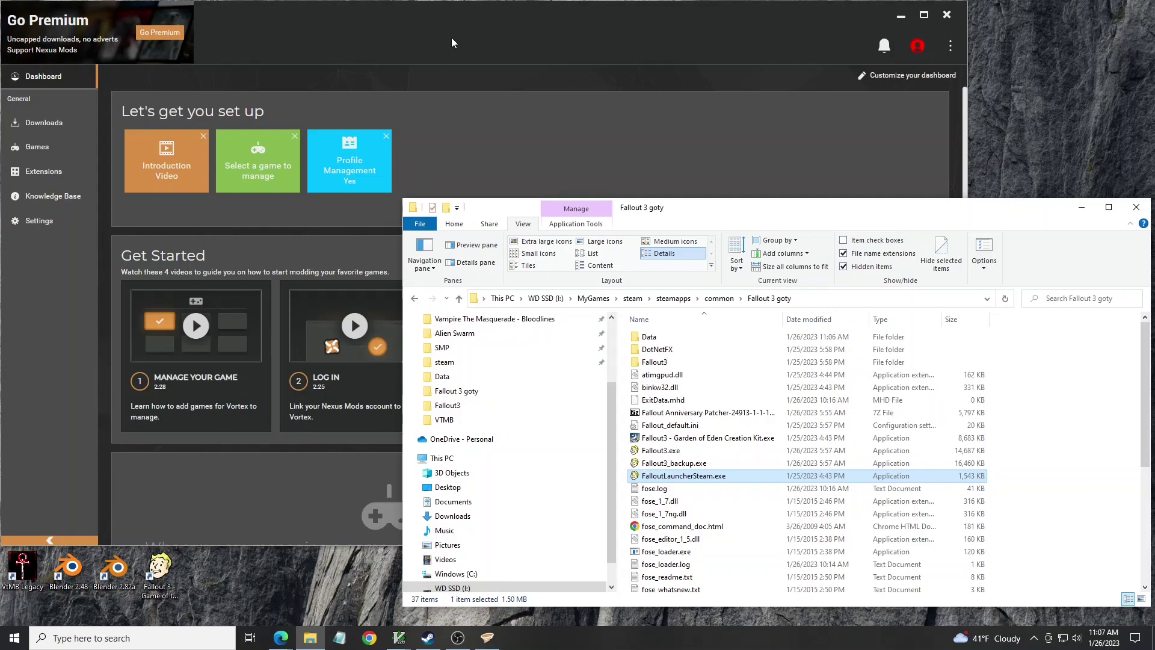
# Step: Switch to Vortex, search its games for "fall" and start managing Fallout 3
pyautogui.click(453, 42)
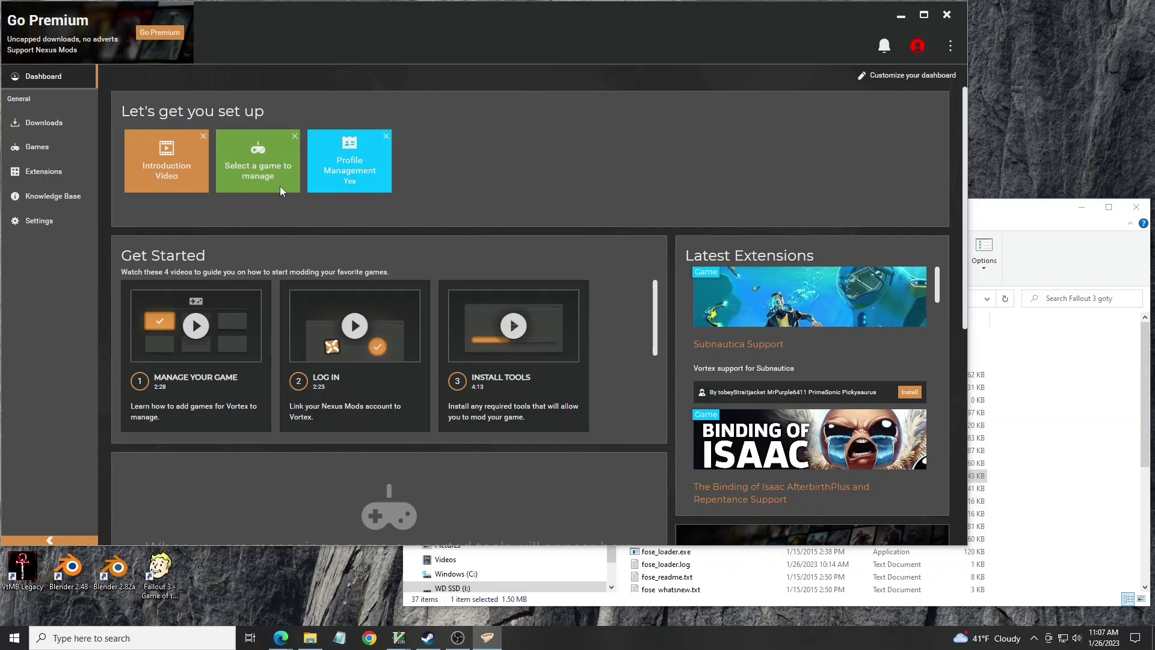
pyautogui.click(253, 180)
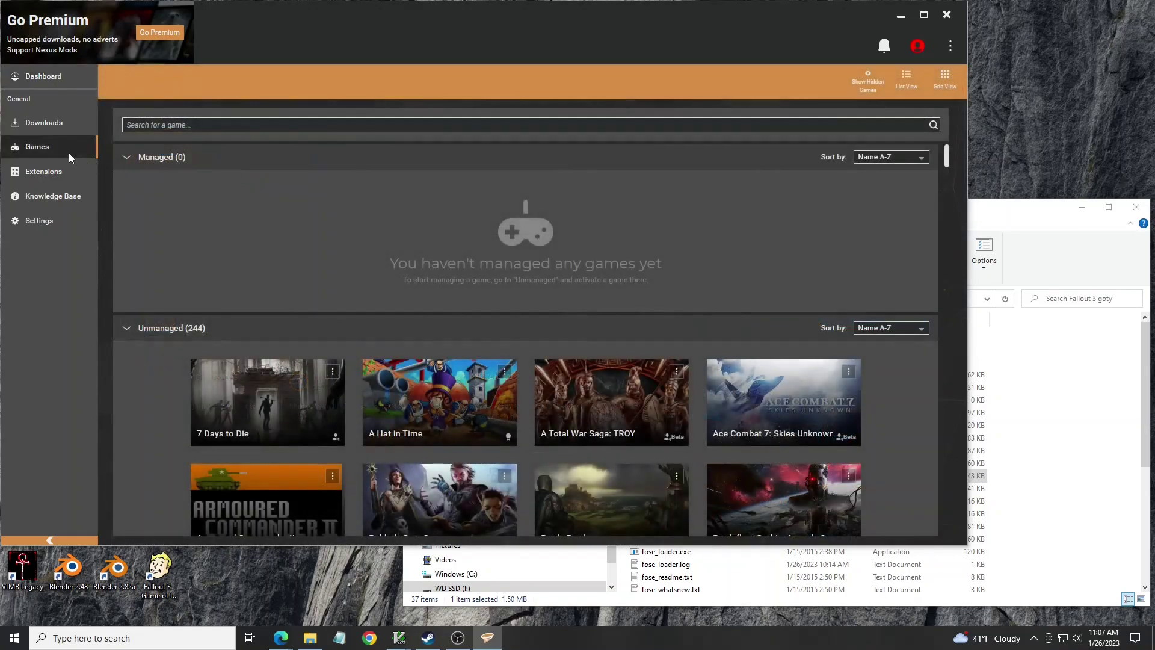
pyautogui.click(169, 128)
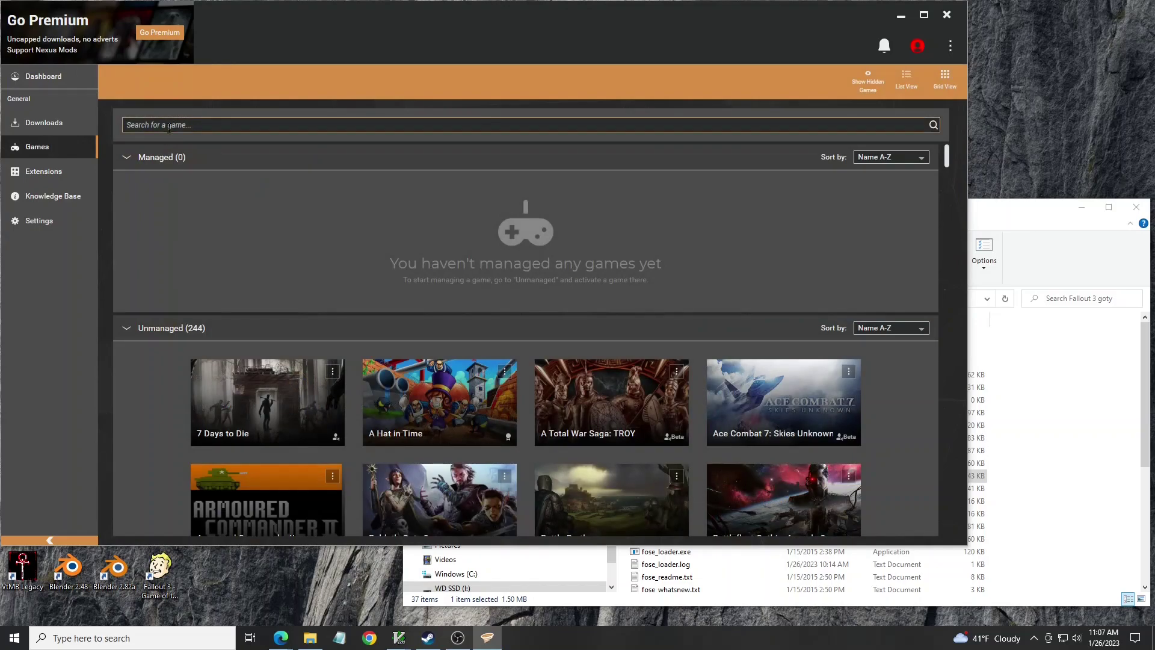
pyautogui.write('fall')
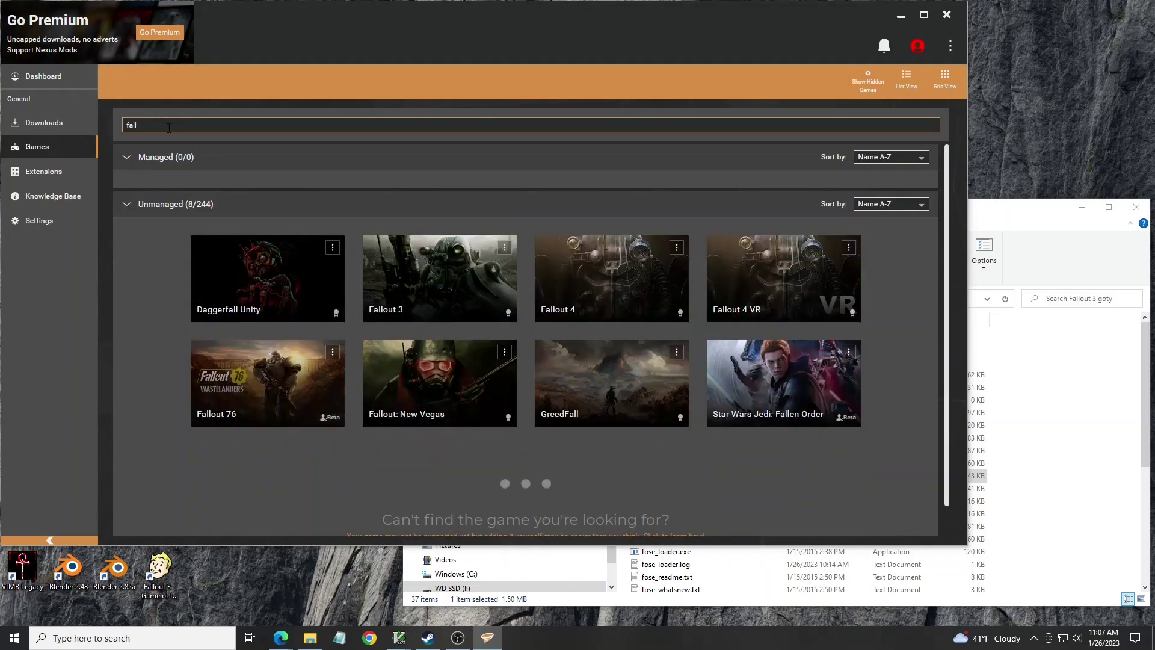
pyautogui.click(435, 279)
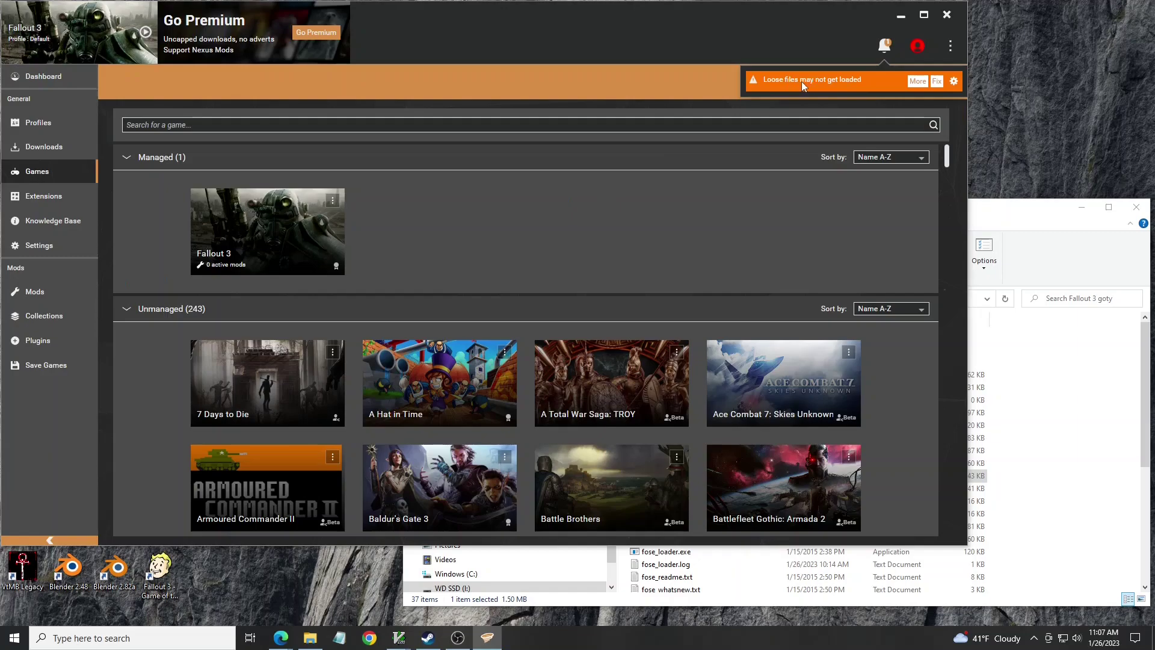
# Step: Read the details of the loose files warning without applying the fix, and reopen the notifications list
pyautogui.click(917, 81)
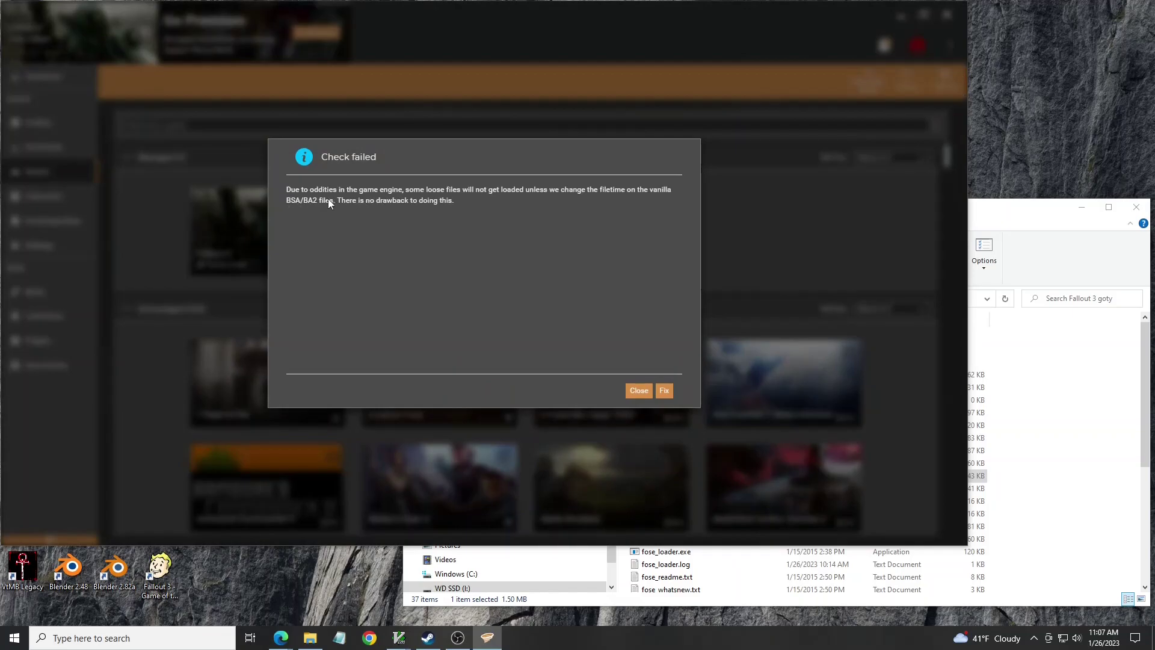
pyautogui.click(637, 392)
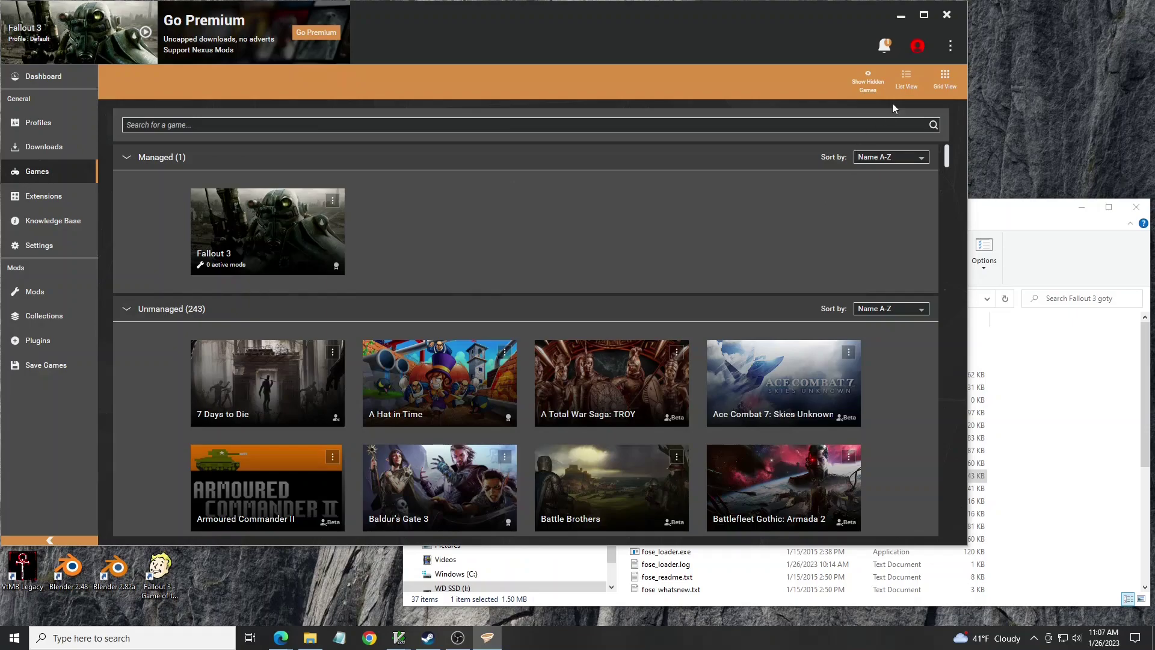
pyautogui.click(889, 46)
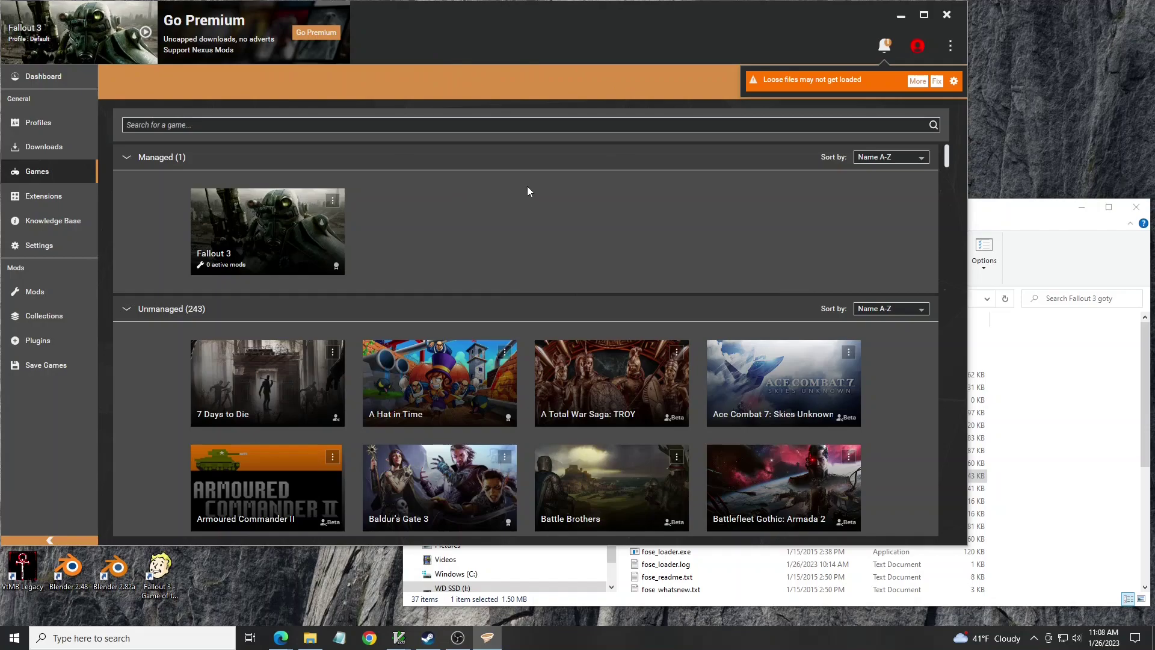
# Step: Import J3X-VertibirdPlus-21874-1-0.7z from the Fallout 3 goty folder into Vortex's Fallout 3 mods and install it
pyautogui.click(41, 295)
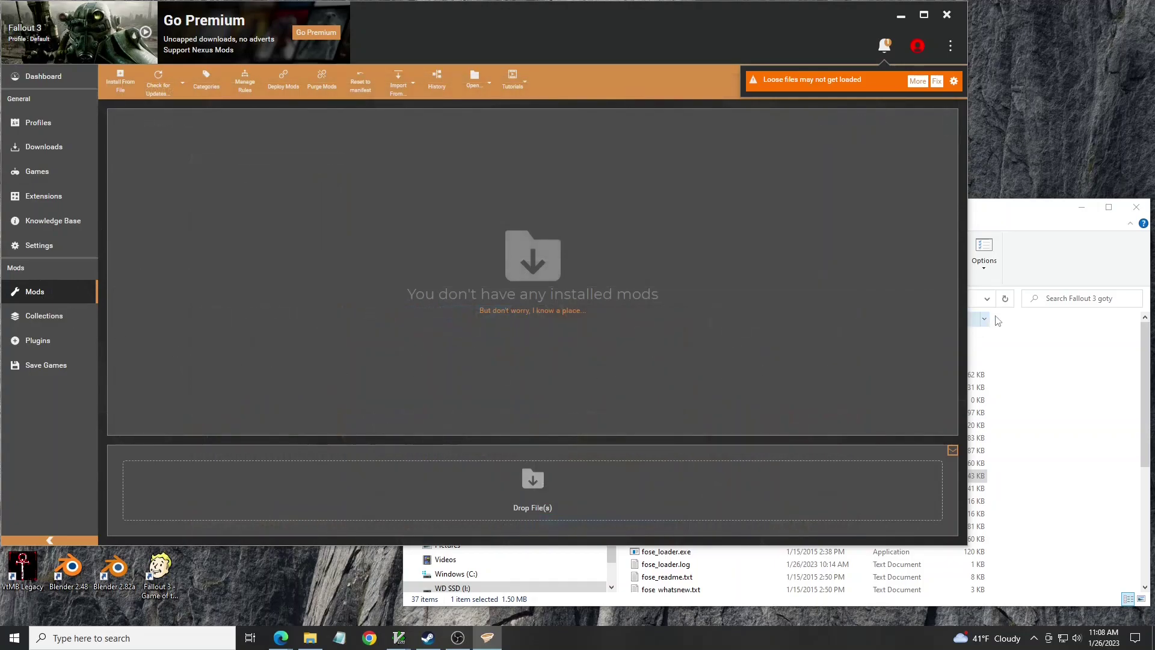
pyautogui.click(1007, 314)
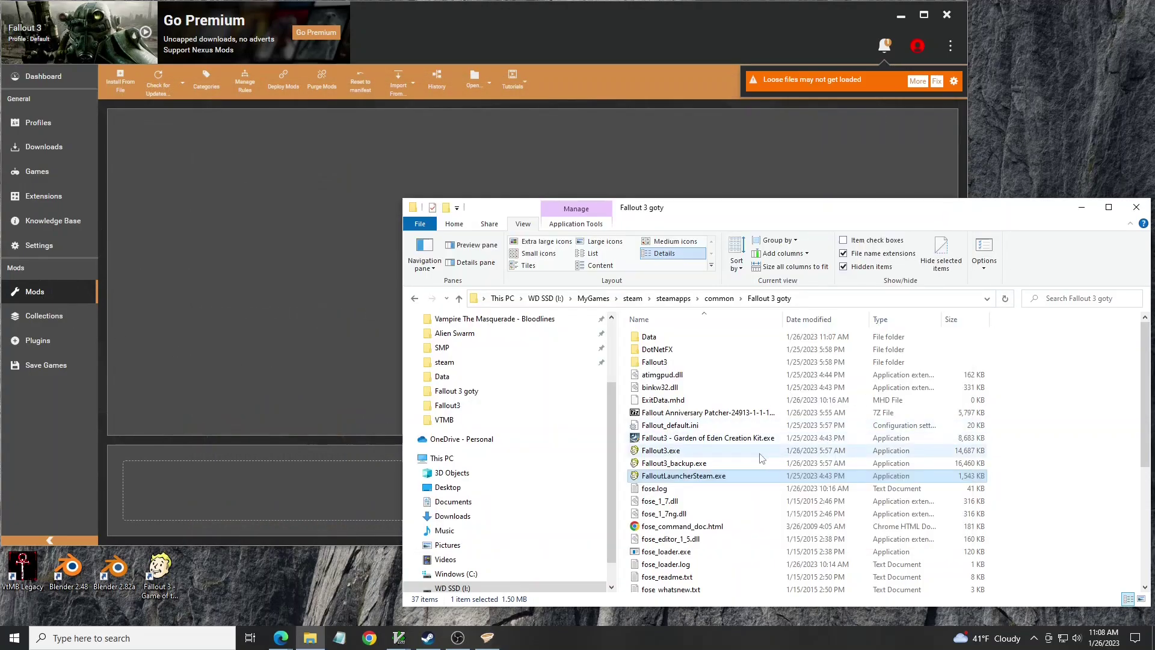
pyautogui.scroll(-5, 709, 436)
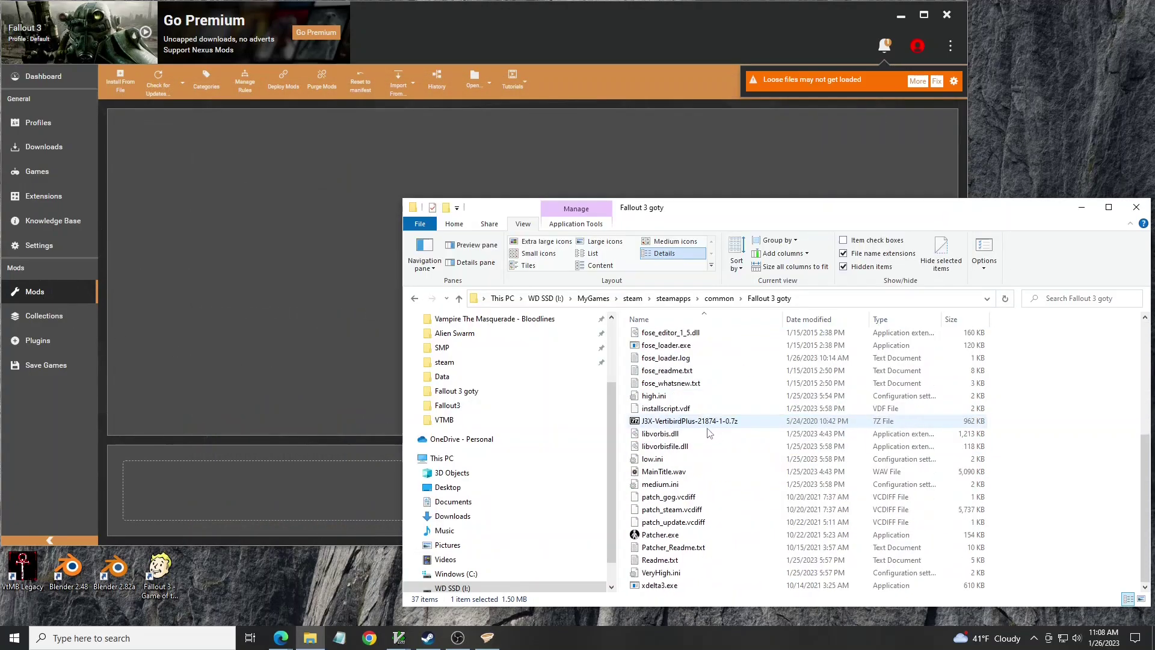
pyautogui.click(687, 421)
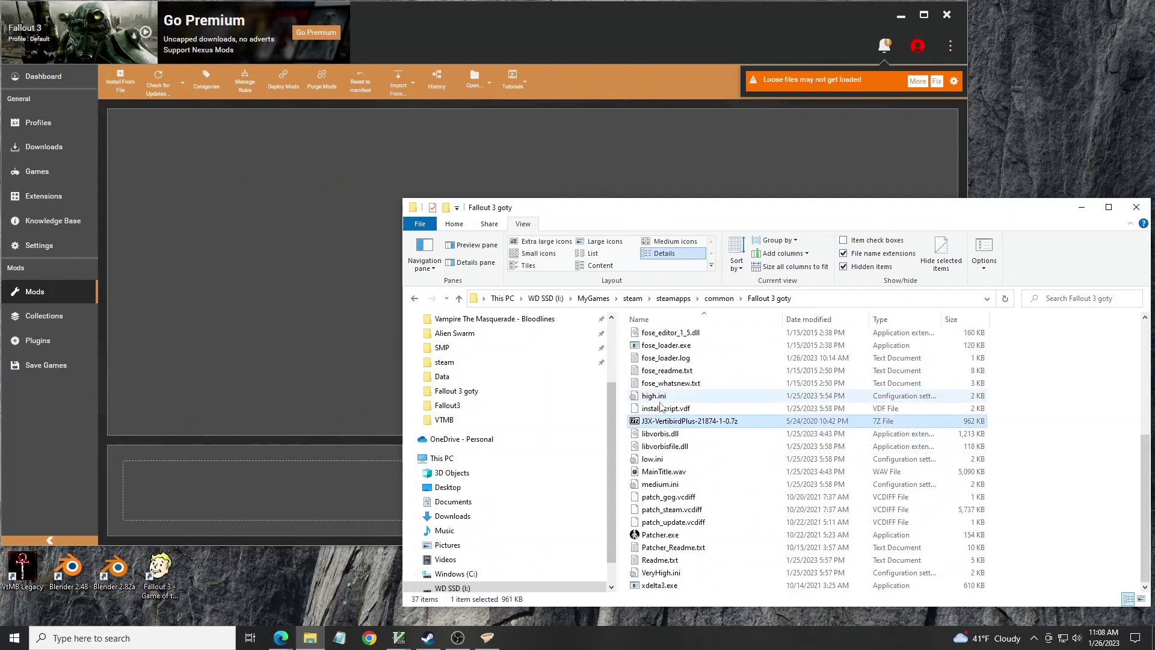
pyautogui.moveTo(648, 423); pyautogui.dragTo(350, 506)
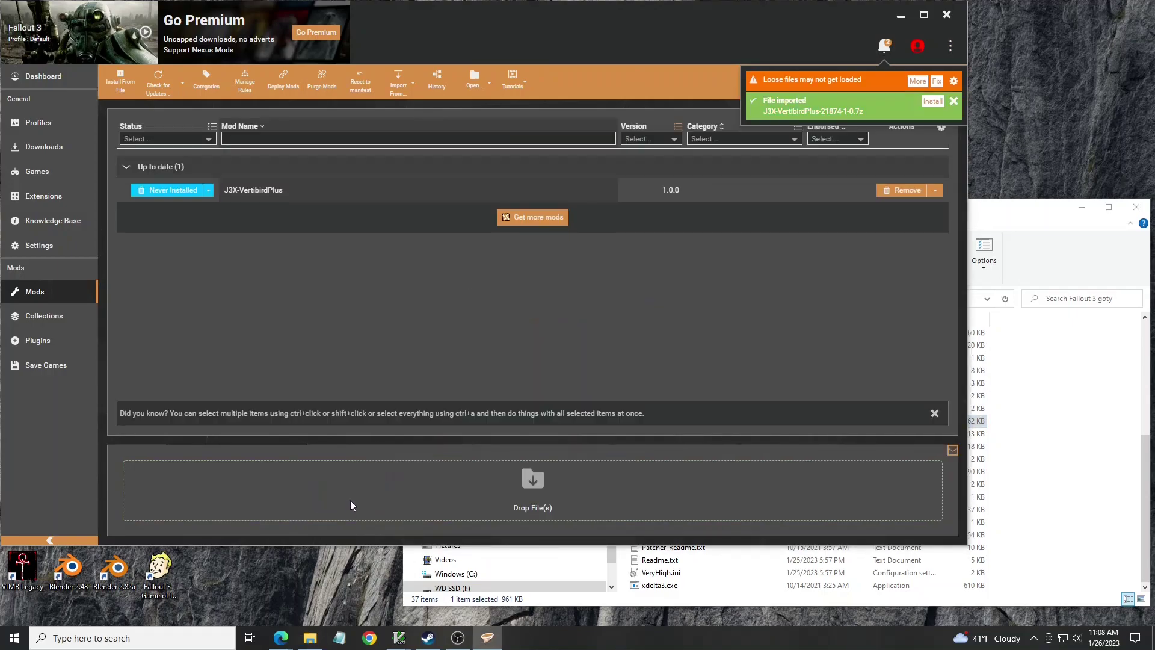
pyautogui.click(933, 101)
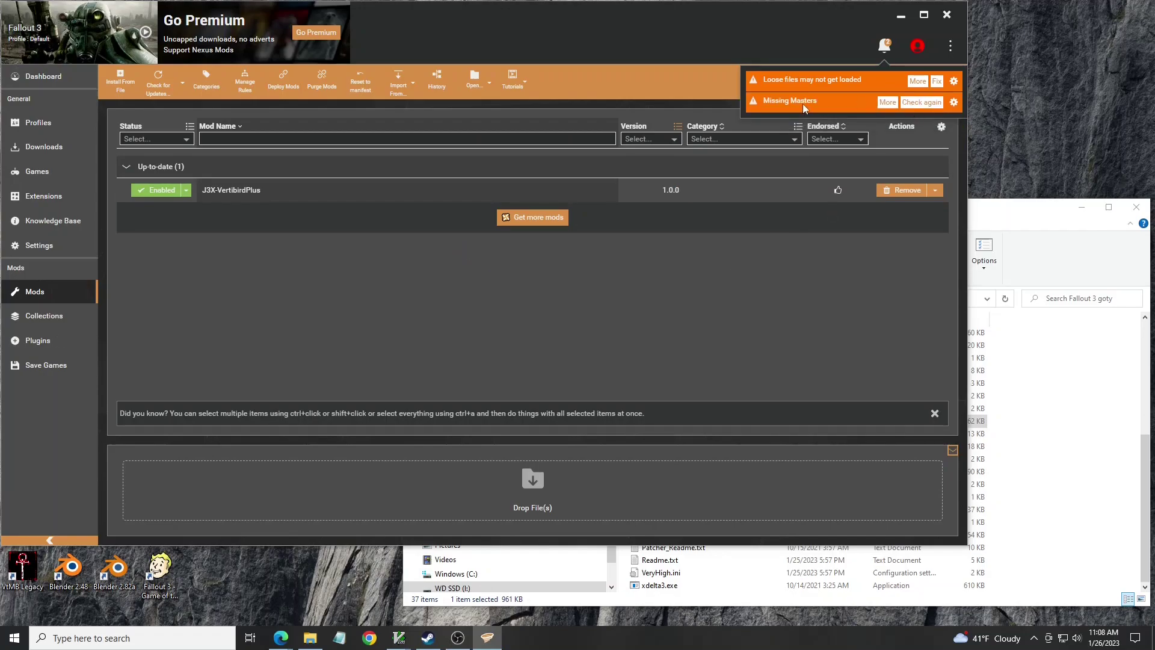
# Step: Read which plugin dependency the Missing Masters warning reports, and close the details
pyautogui.click(888, 102)
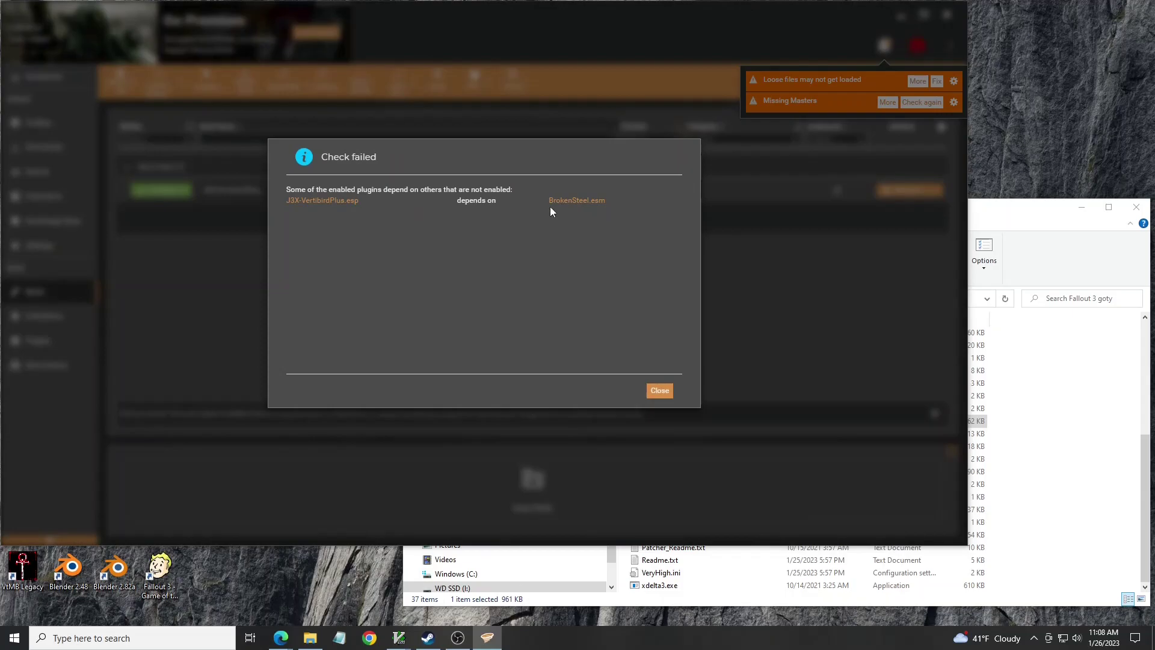
pyautogui.click(659, 391)
pyautogui.click(1009, 218)
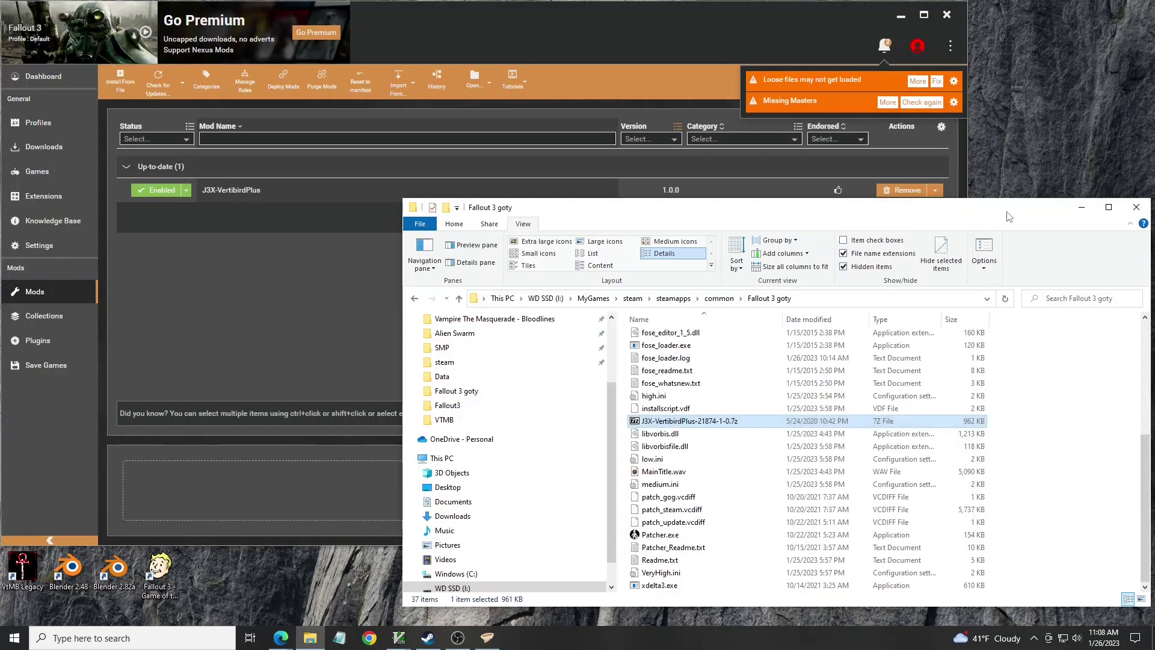
pyautogui.scroll(1, 744, 440)
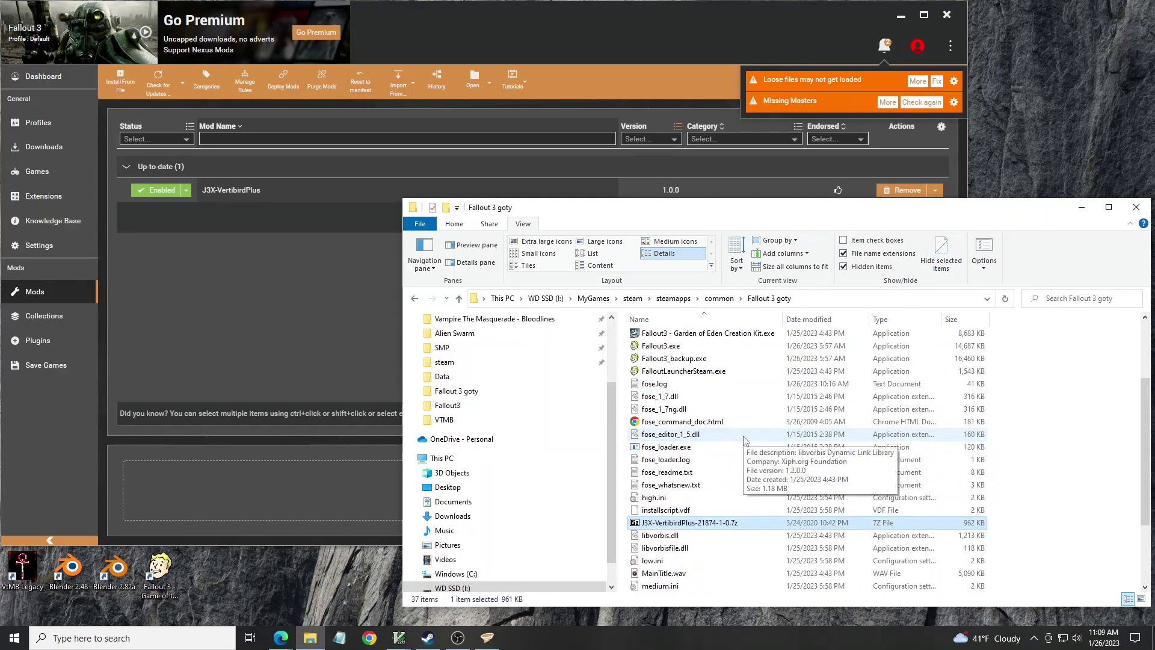
pyautogui.scroll(-3, 745, 440)
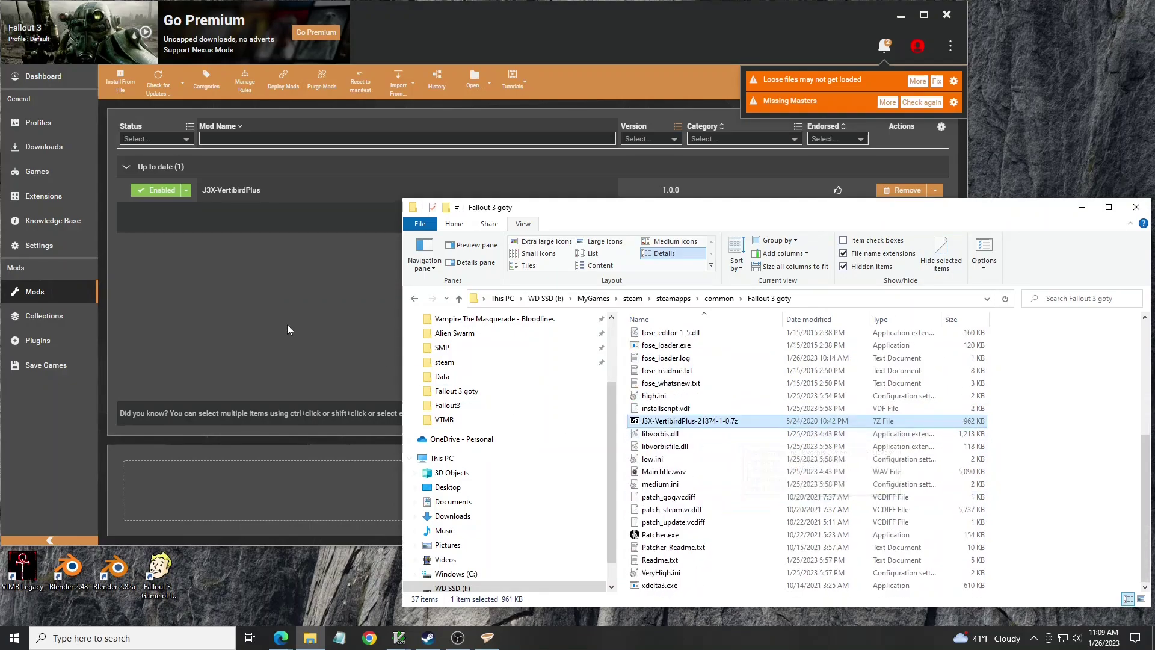
pyautogui.click(232, 315)
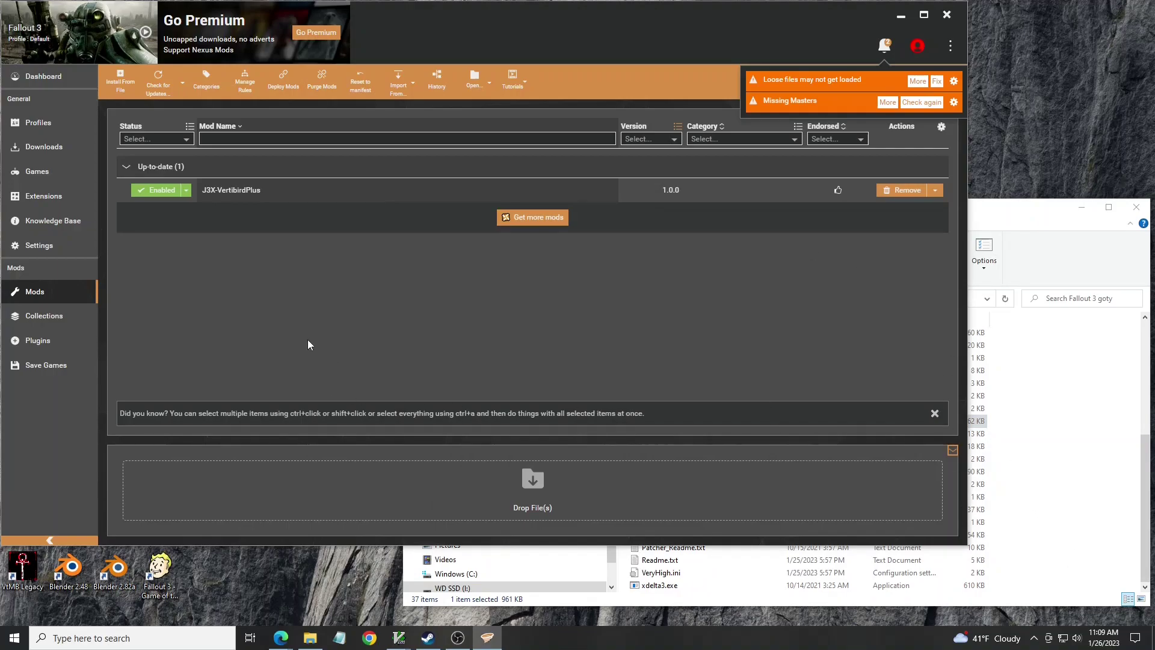
# Step: Enable the Anchorage.esm, ThePitt.esm, BrokenSteel.esm, PointLookout.esm and Zeta.esm plugins for Fallout 3
pyautogui.click(44, 348)
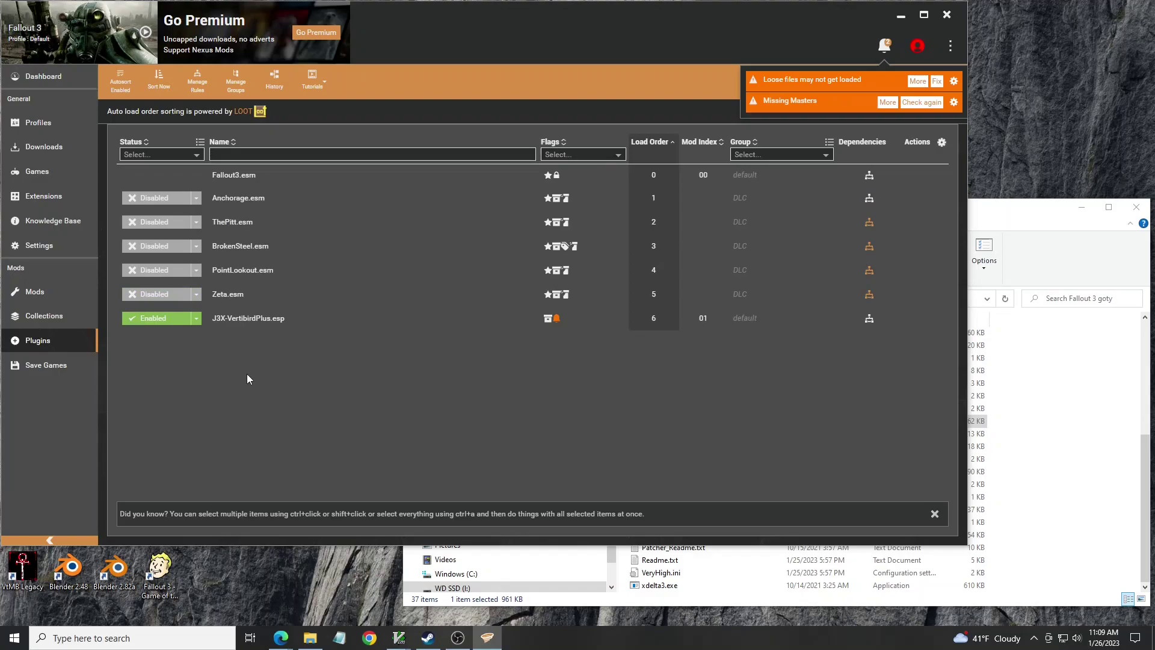
pyautogui.click(252, 324)
pyautogui.click(153, 199)
pyautogui.click(150, 222)
pyautogui.click(151, 247)
pyautogui.click(150, 270)
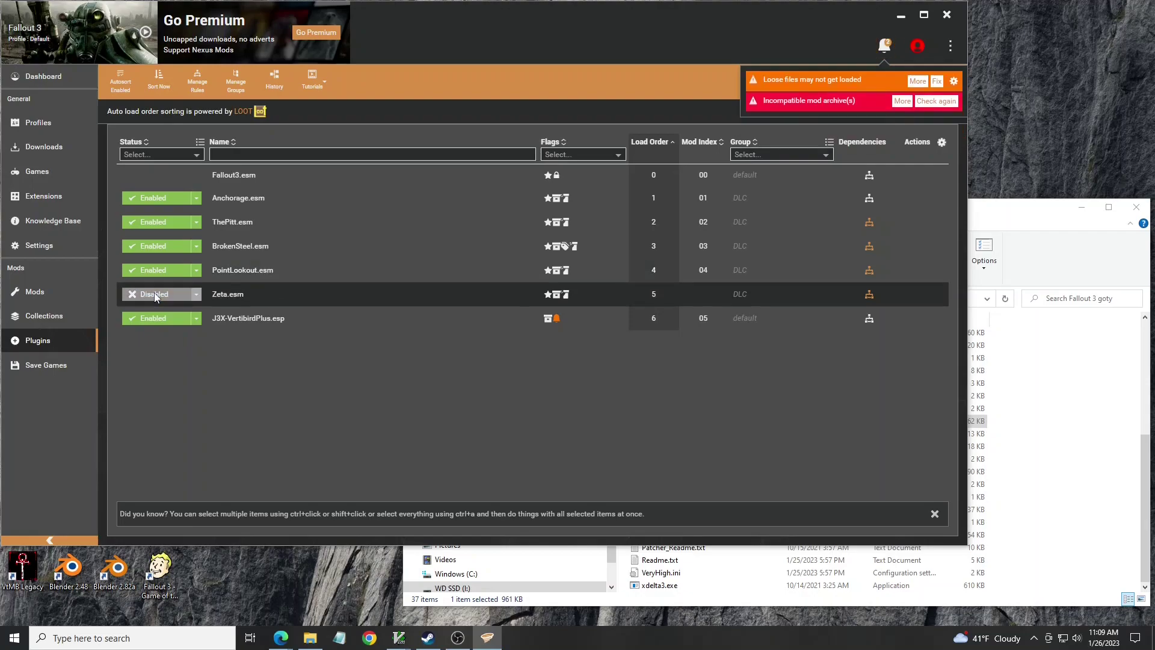
pyautogui.click(154, 294)
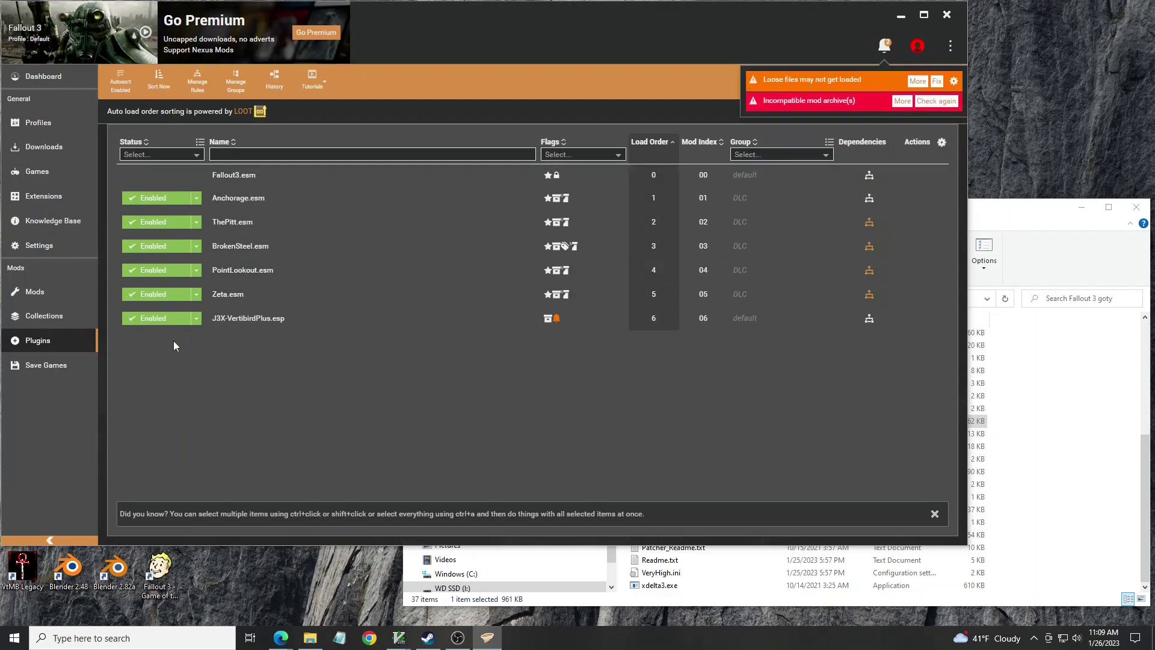
# Step: Read which archive the incompatible mod archives warning reports, and close the details
pyautogui.click(902, 100)
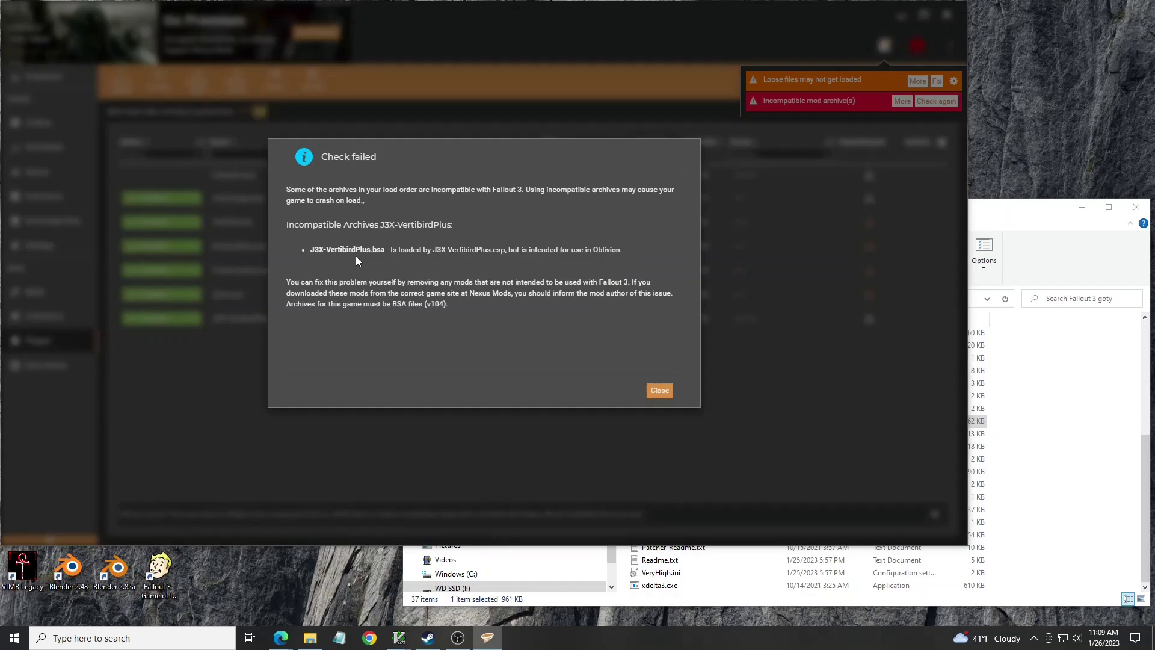
pyautogui.click(658, 392)
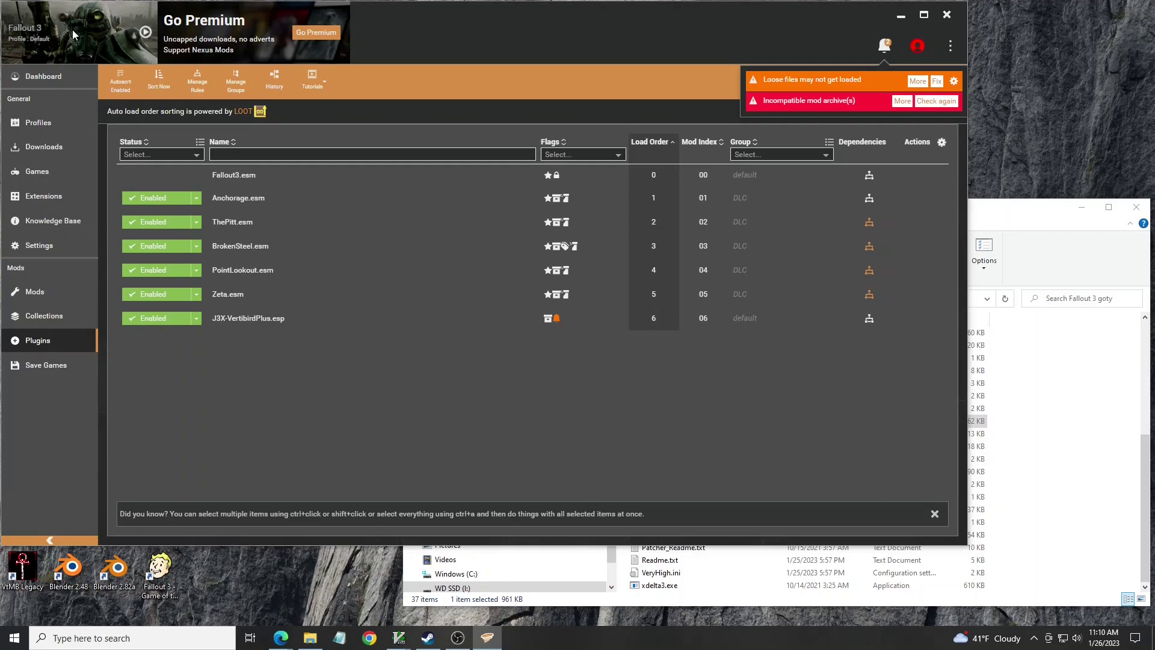
# Step: Try to launch Fallout 3 directly from Vortex, and dismiss the FOSE Loader message
pyautogui.click(144, 33)
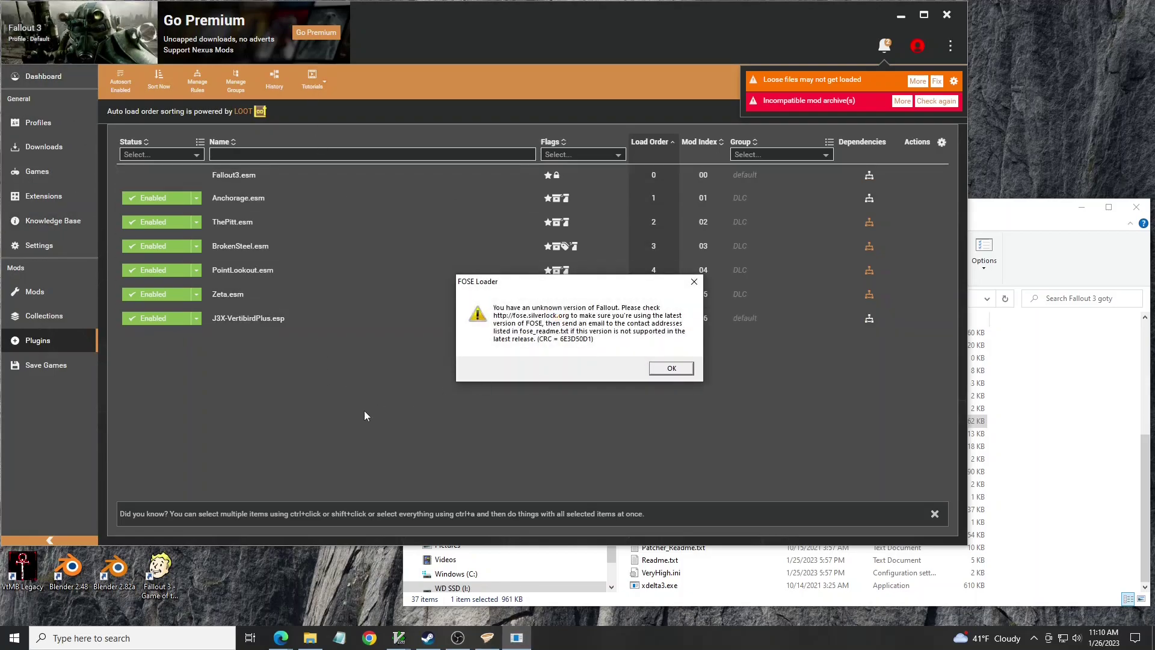
pyautogui.click(683, 368)
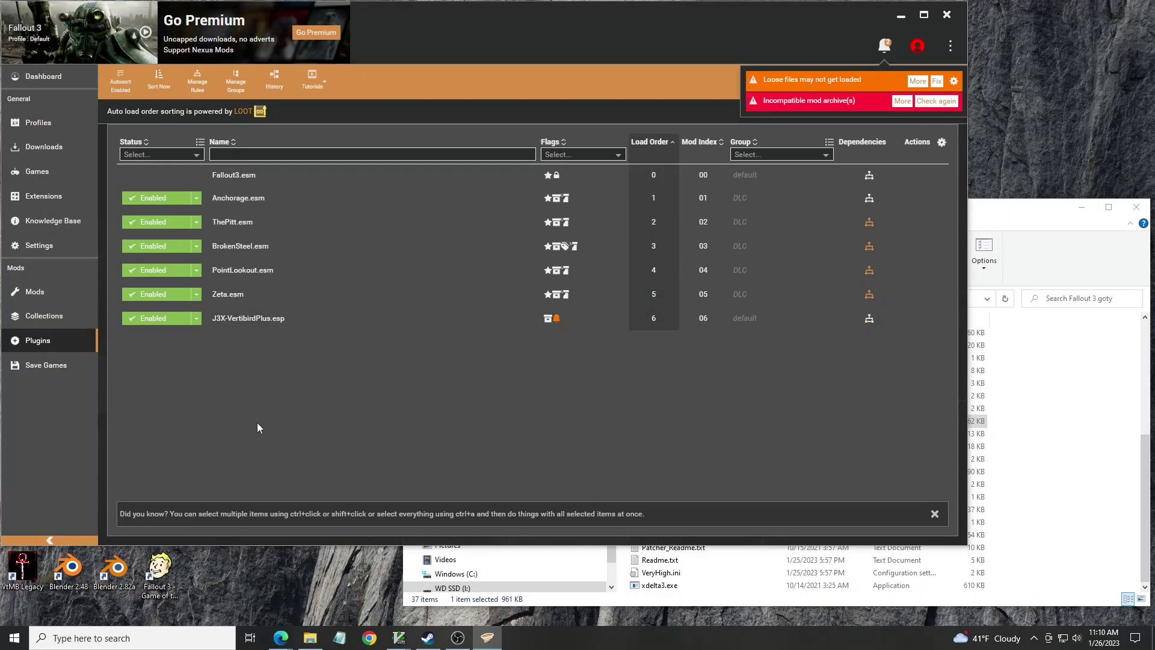
# Step: Start Fallout 3 from its desktop shortcut through the game launcher, and load a saved game
pyautogui.click(1023, 373)
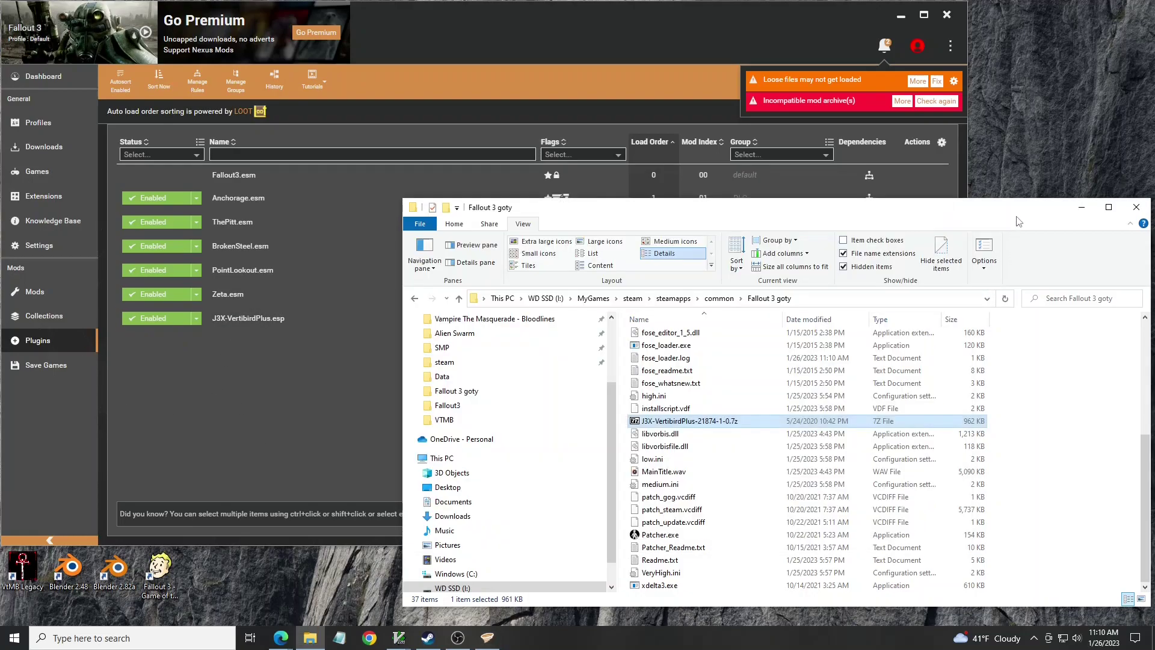
pyautogui.scroll(5, 684, 424)
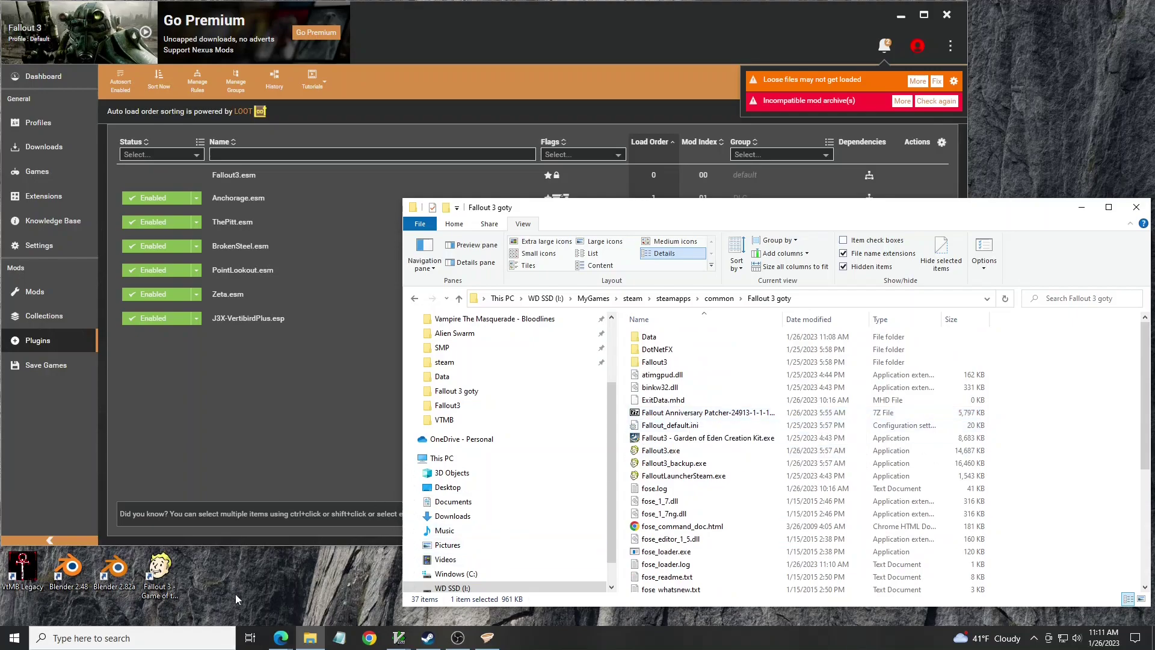
pyautogui.doubleClick(155, 574)
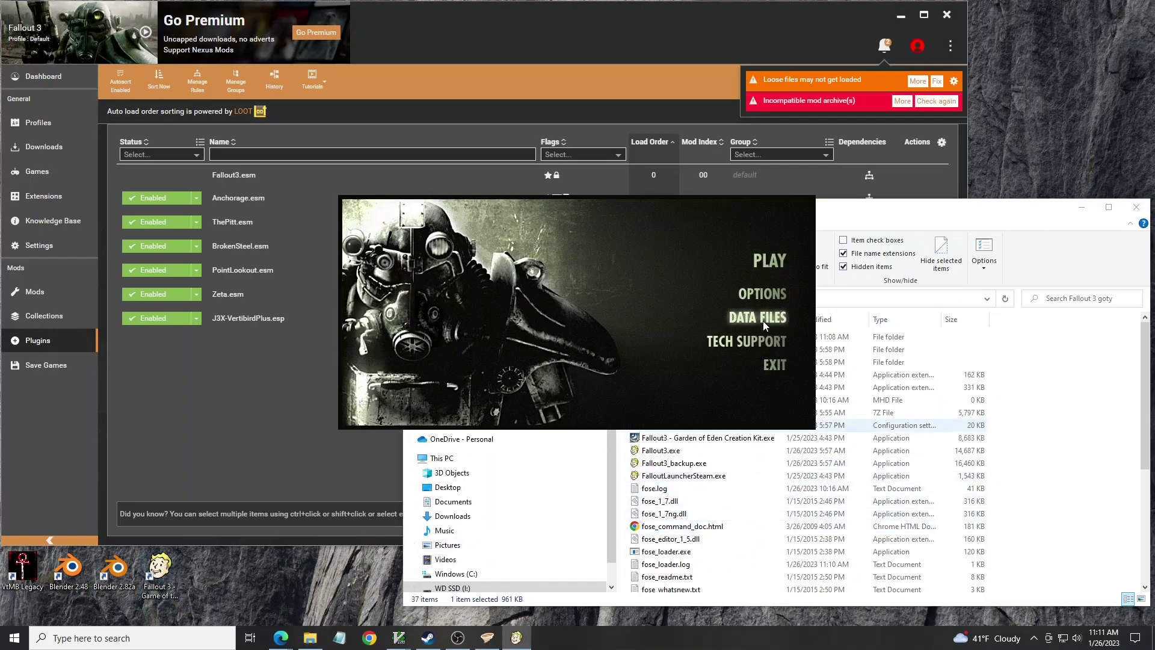
pyautogui.click(770, 260)
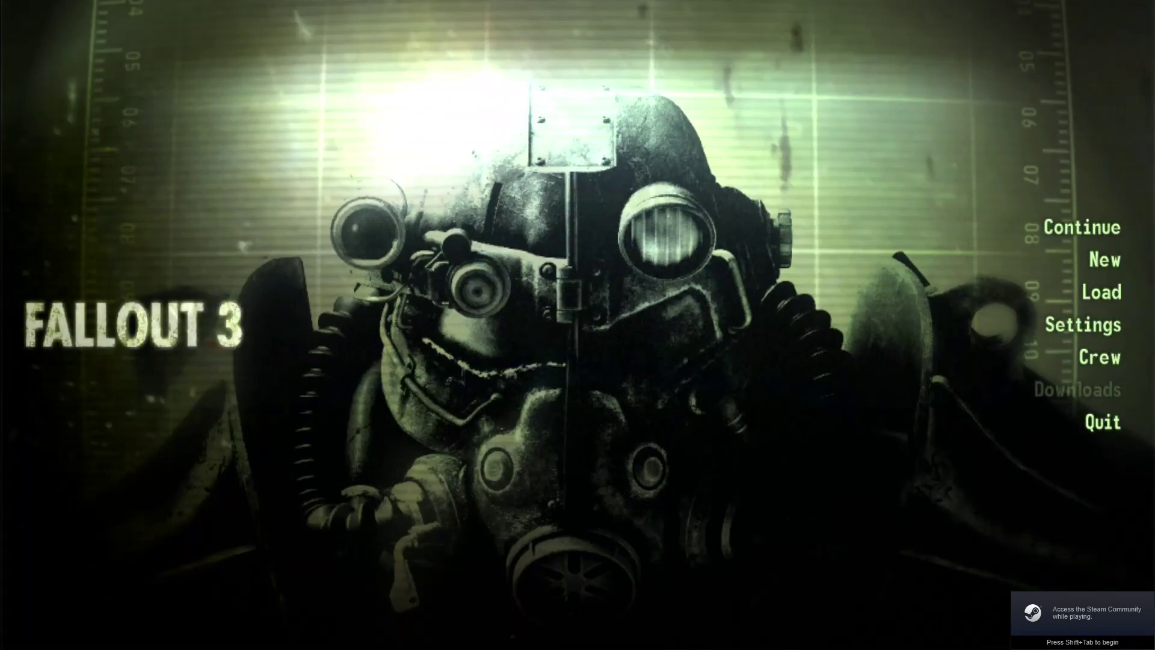
pyautogui.click(1086, 293)
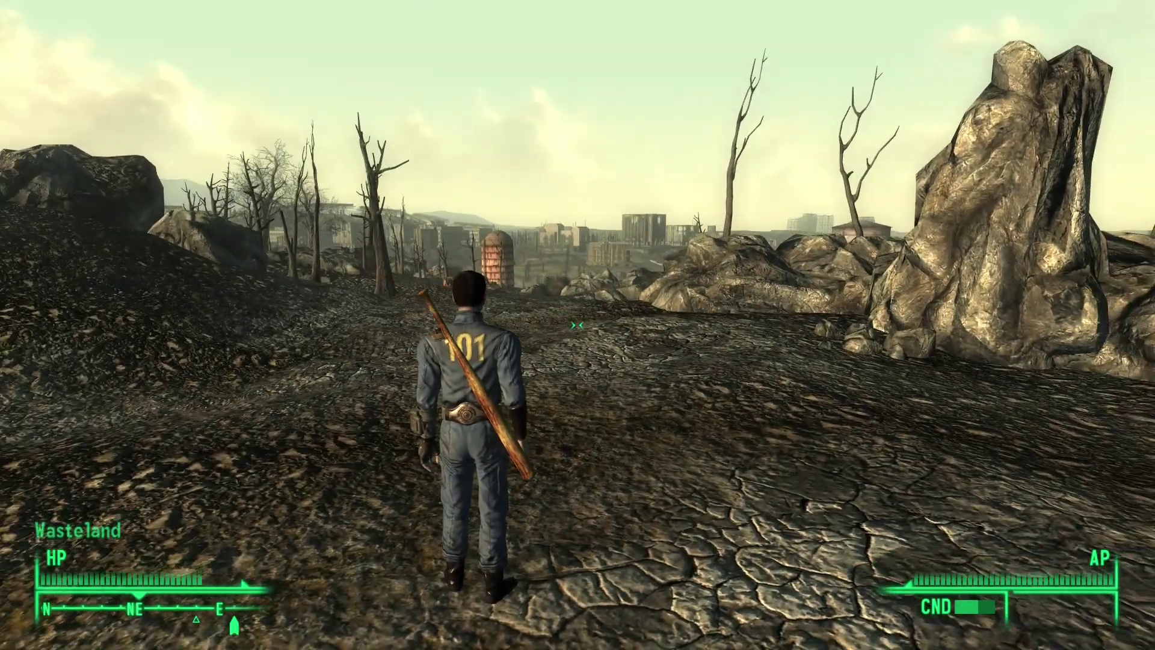
# Step: Walk the character through the Wasteland past the large rocks to open ground
pyautogui.press('w')
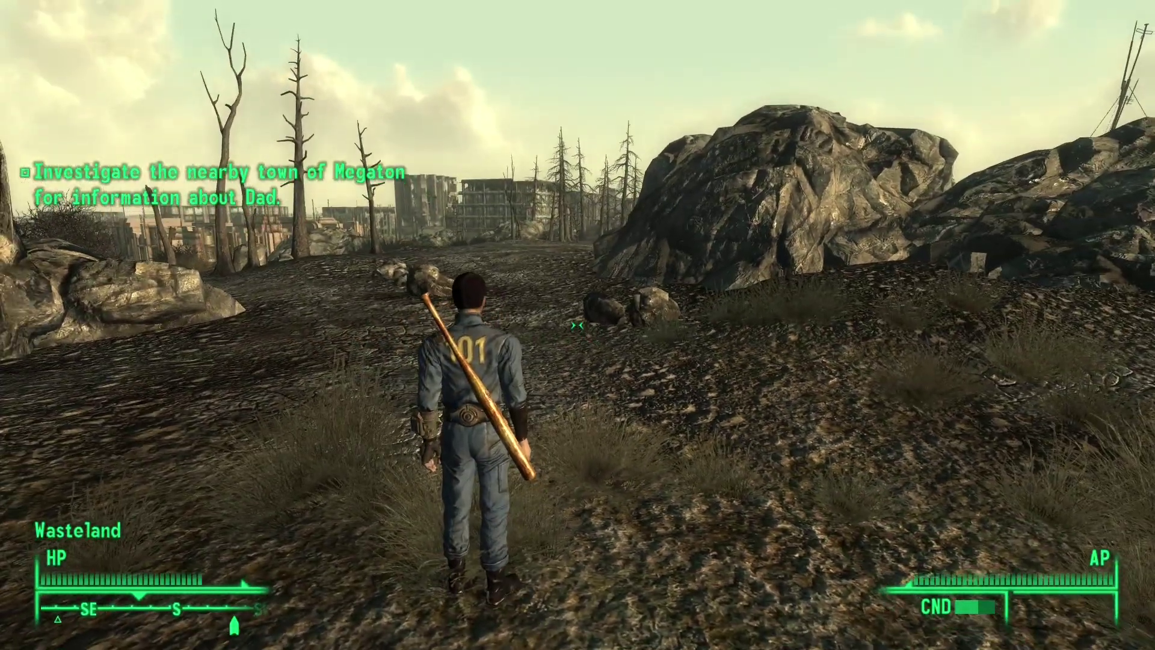
pyautogui.press('w')
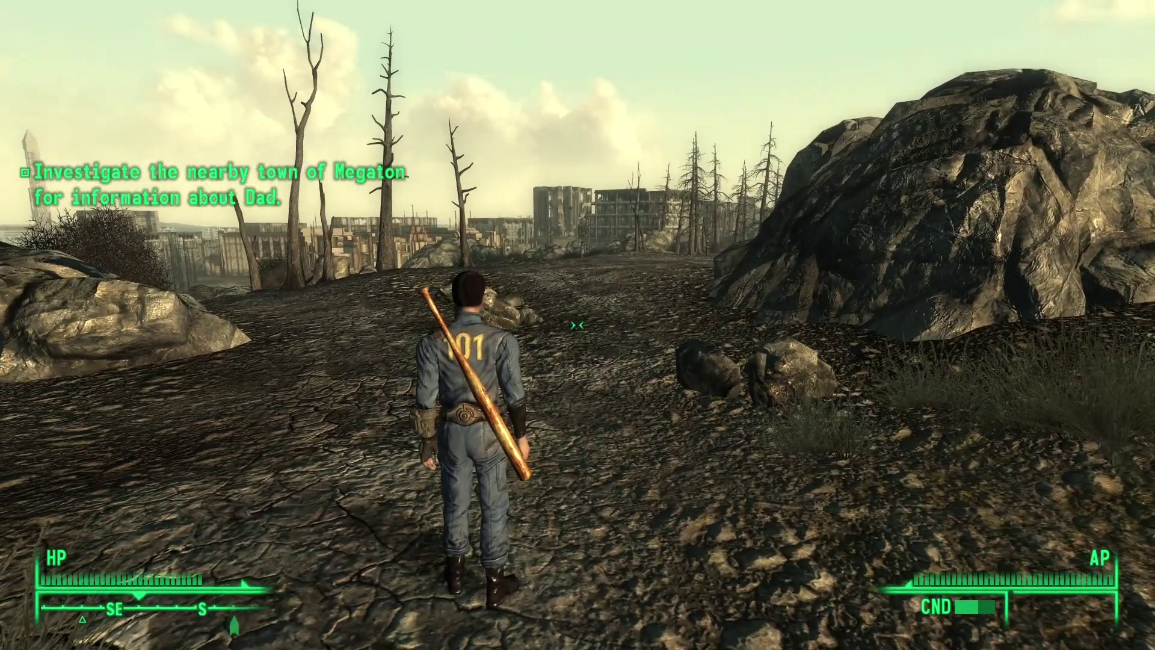
pyautogui.press('w')
pyautogui.press('w')
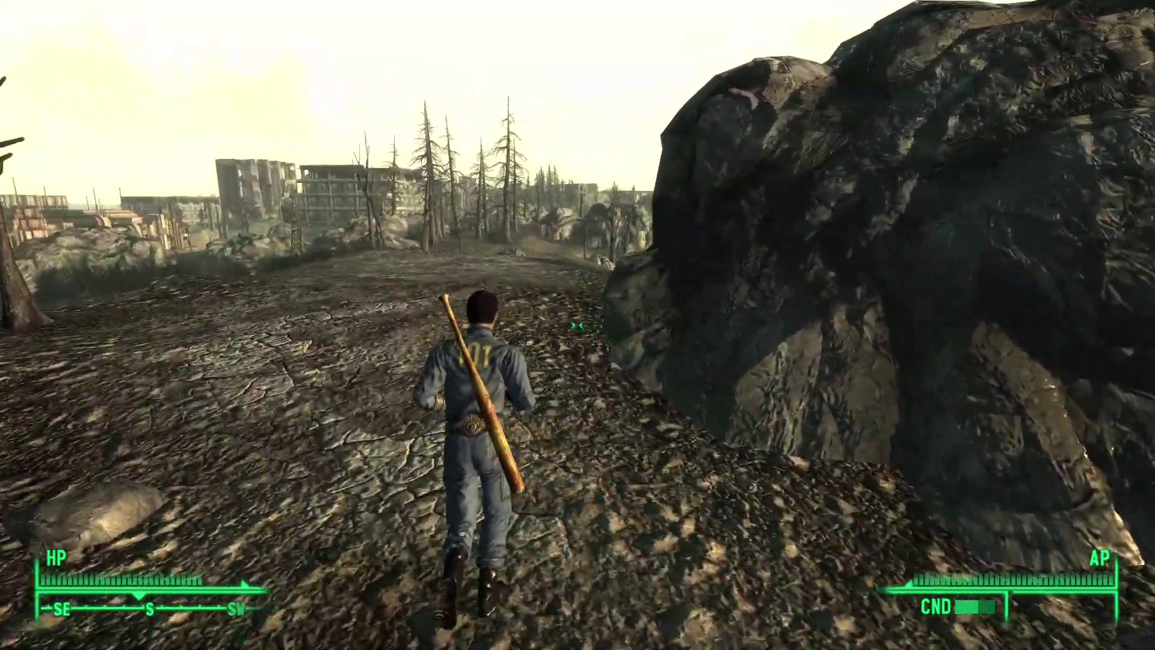
pyautogui.press('w')
pyautogui.press('w')
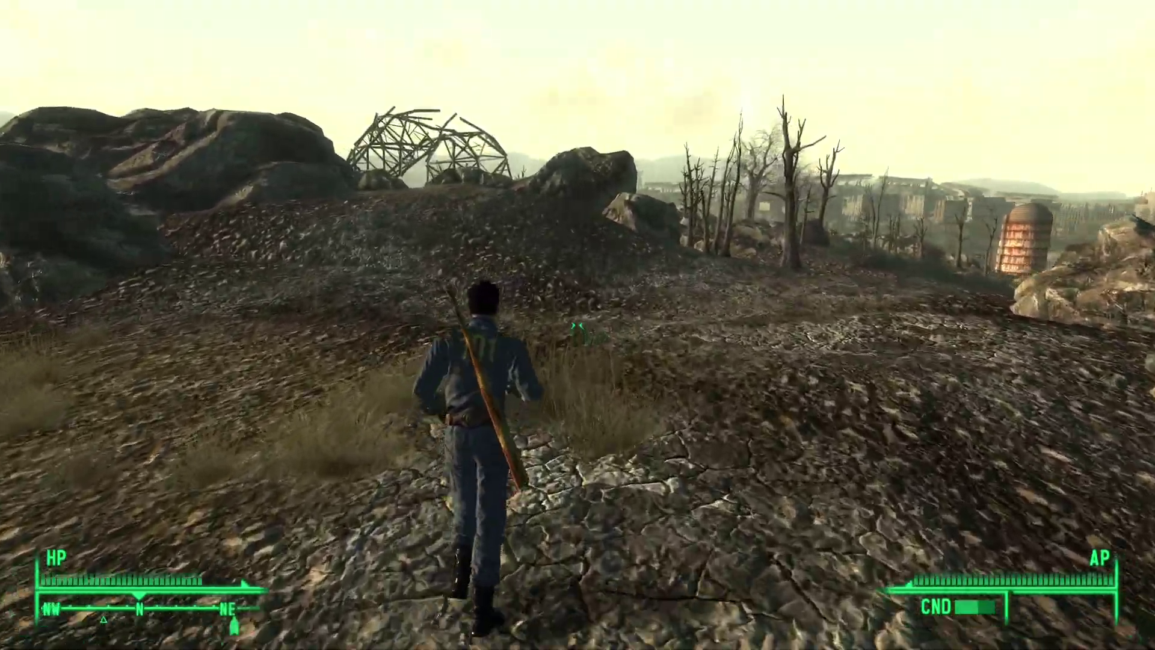
# Step: Add one mod item to the inventory with the console command player.additem 06006563 1, and close the console
pyautogui.press('`')
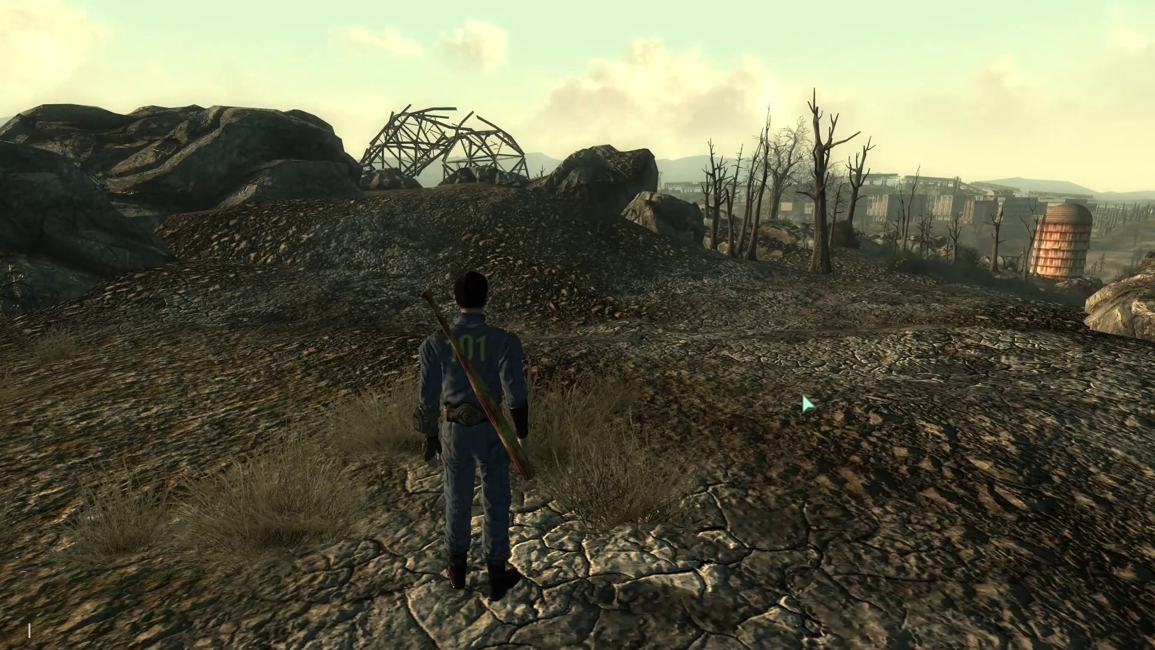
pyautogui.write('player.additem')
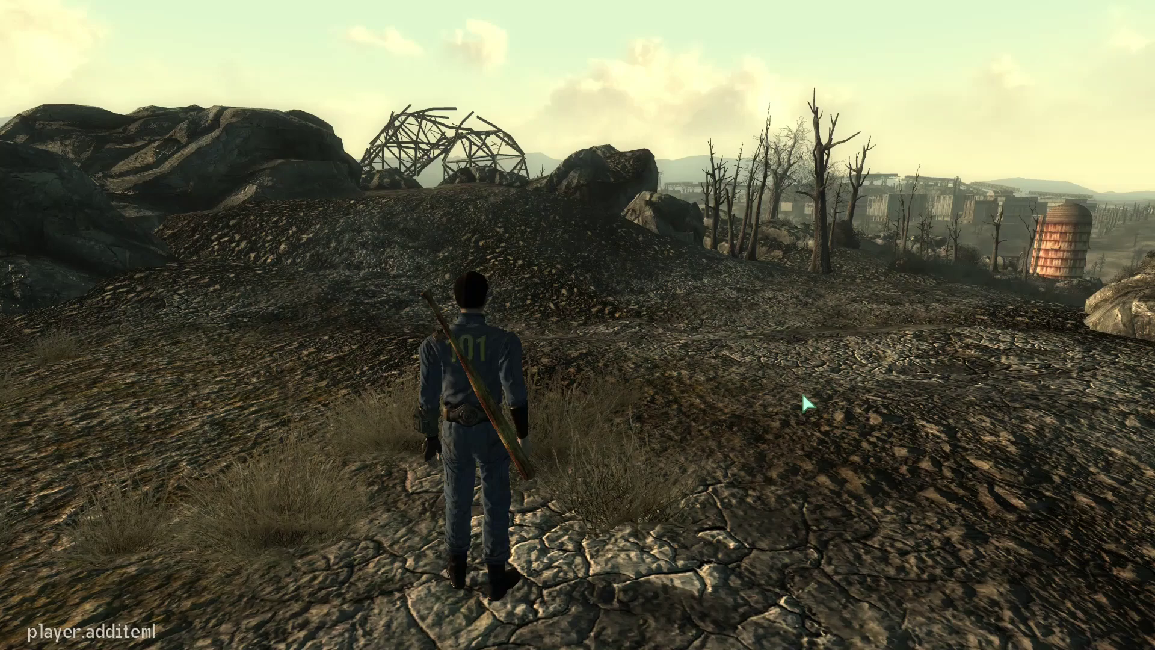
pyautogui.write(' 06')
pyautogui.write('00656')
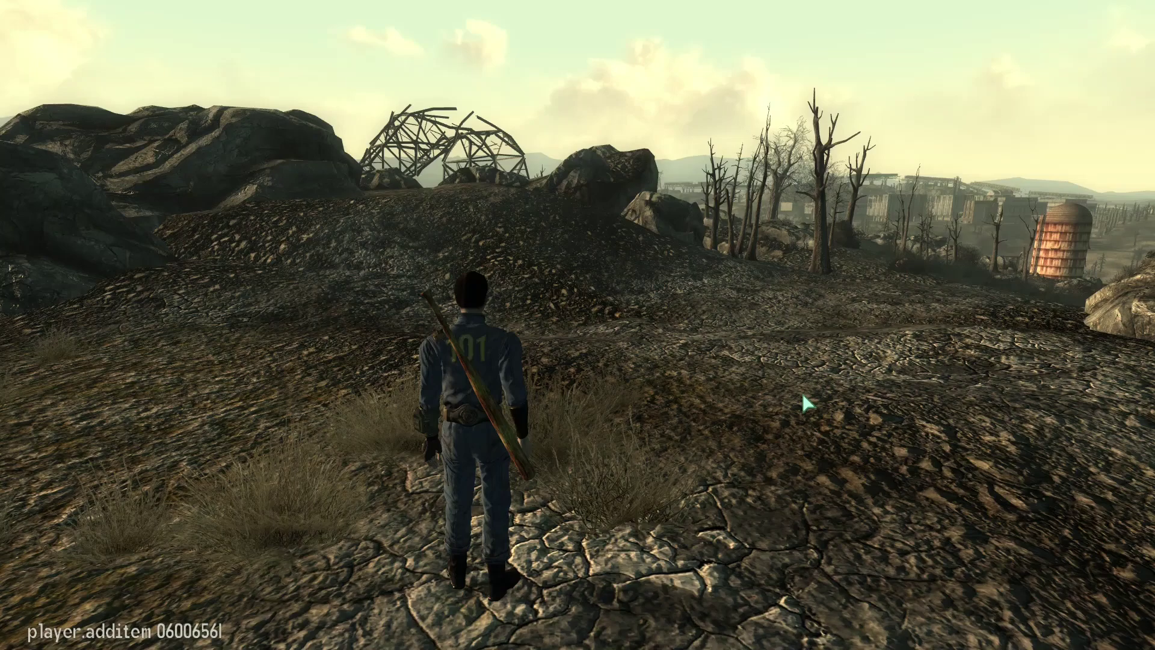
pyautogui.write('3 1')
pyautogui.press('Return')
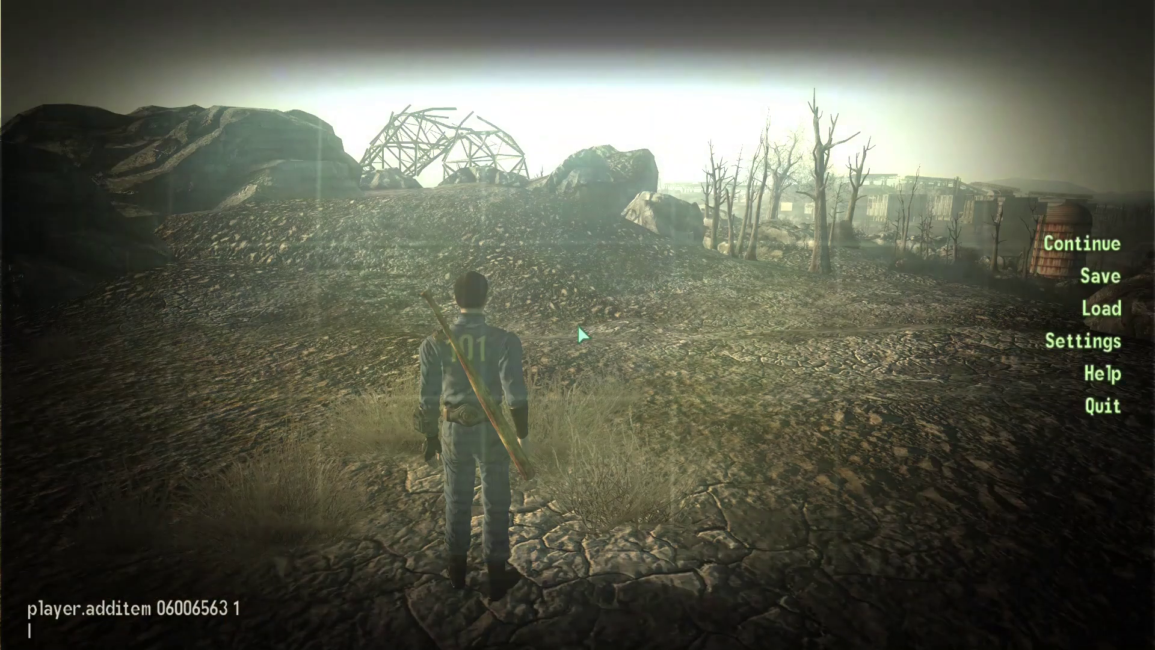
pyautogui.press('Escape')
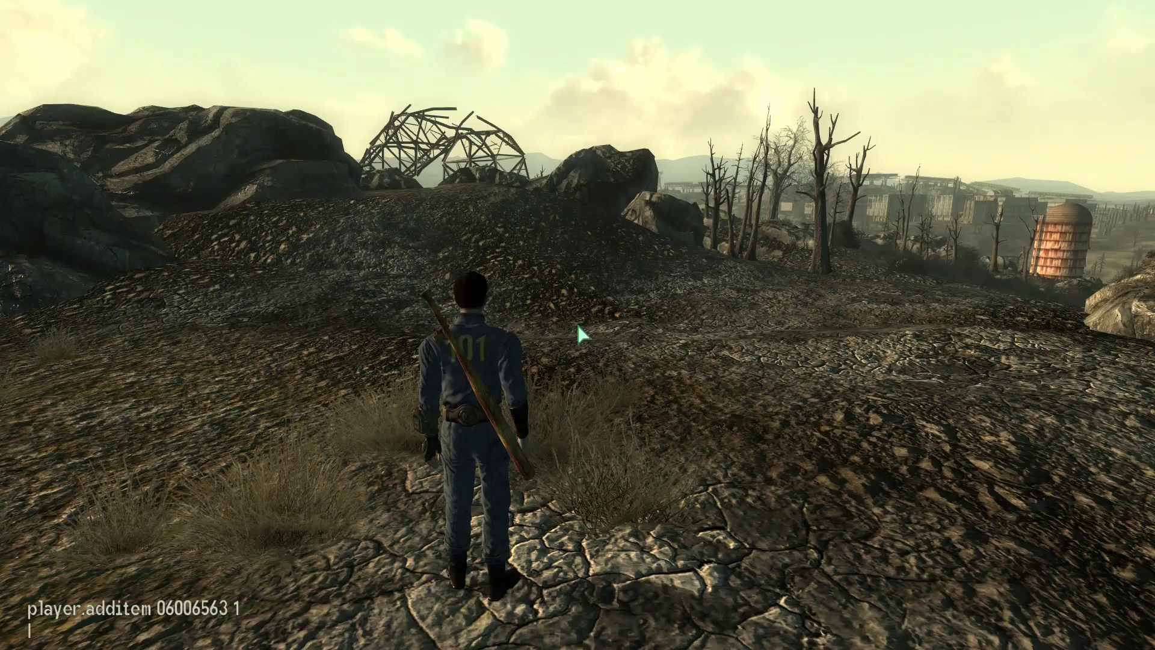
pyautogui.press('`')
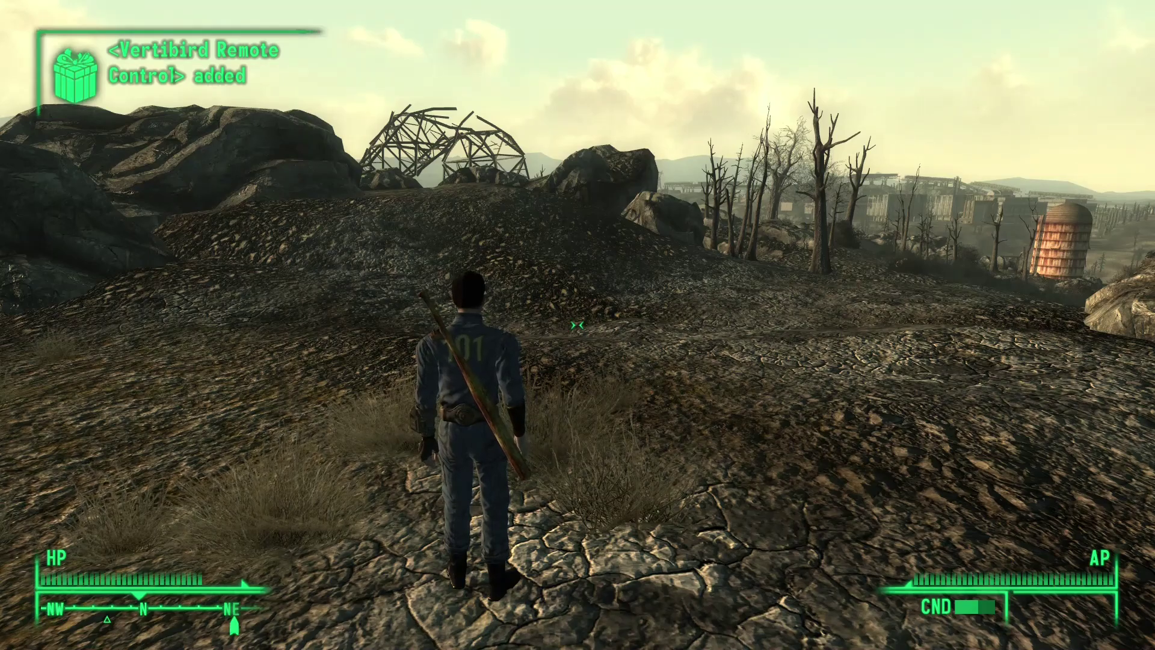
# Step: Use the Vertibird Remote Control from the Pip-Boy's Aid items to summon the Vertibird
pyautogui.press('Tab')
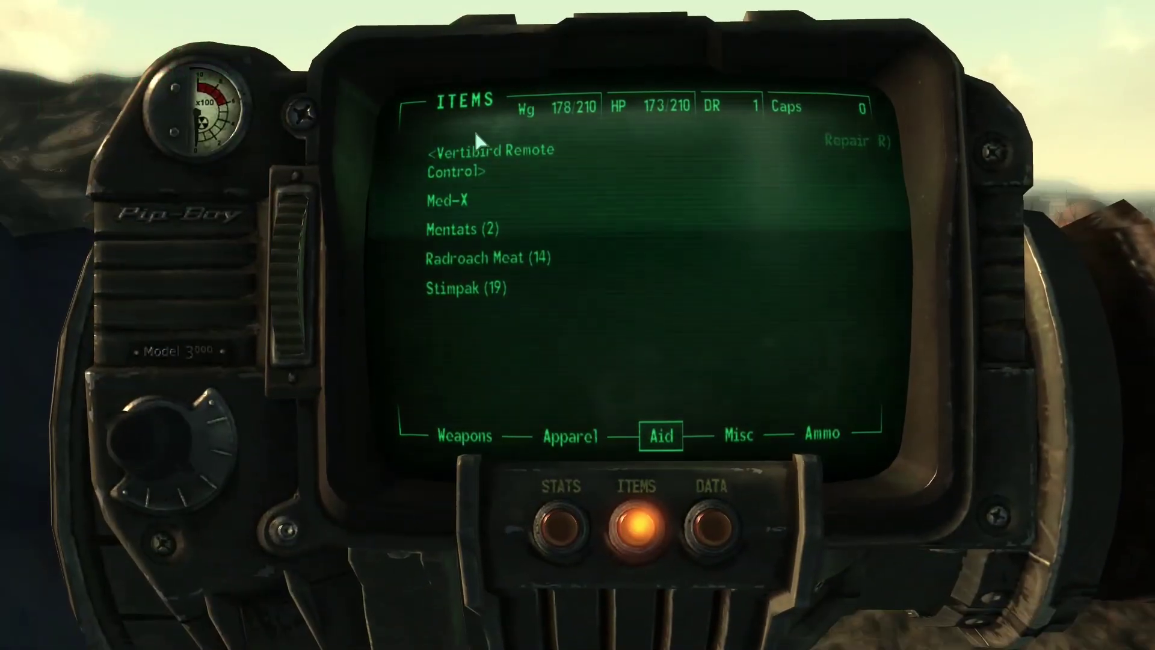
pyautogui.click(478, 152)
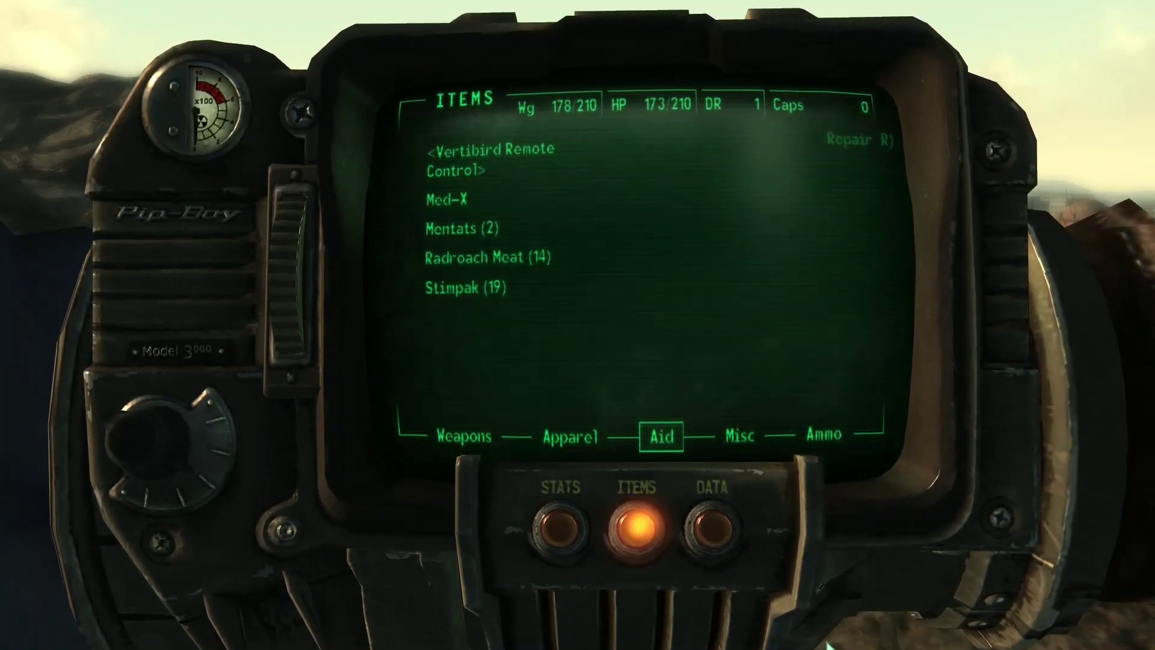
pyautogui.press('w')
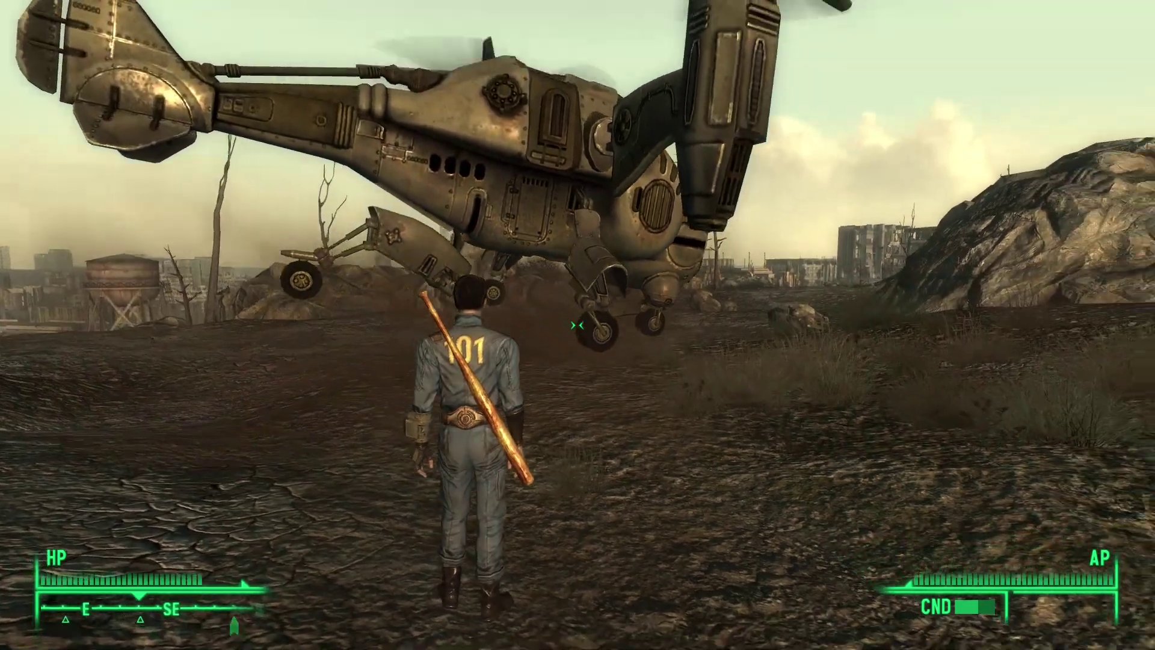
# Step: Walk up to the landed Vertibird, activate it and choose Dismiss
pyautogui.press('w')
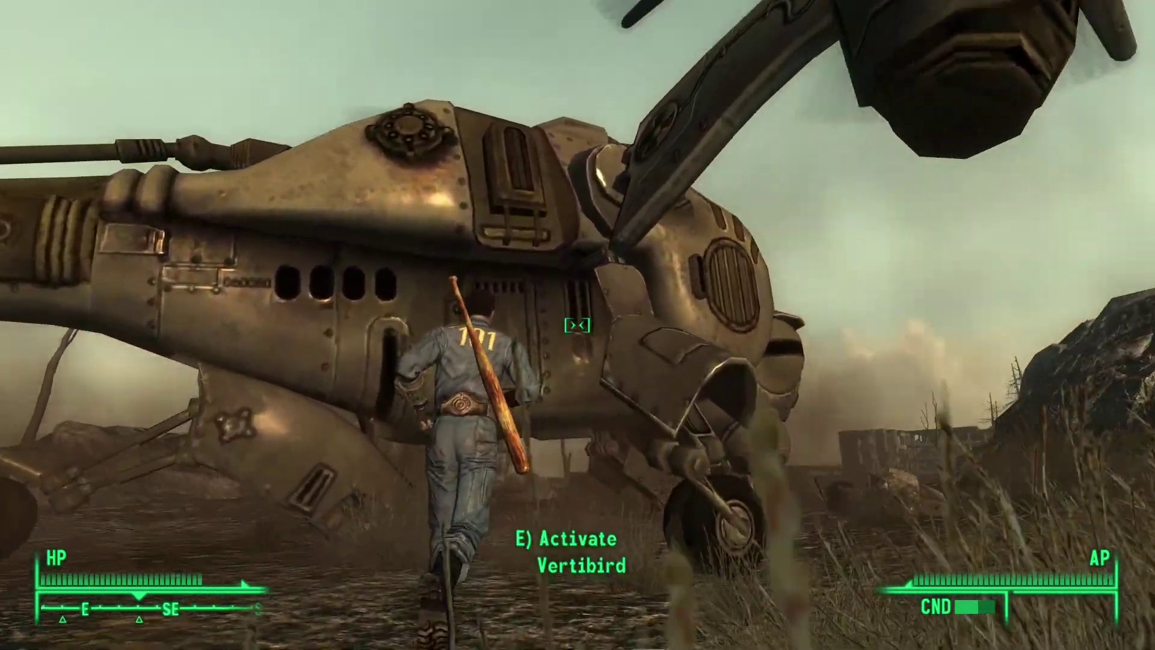
pyautogui.press('e')
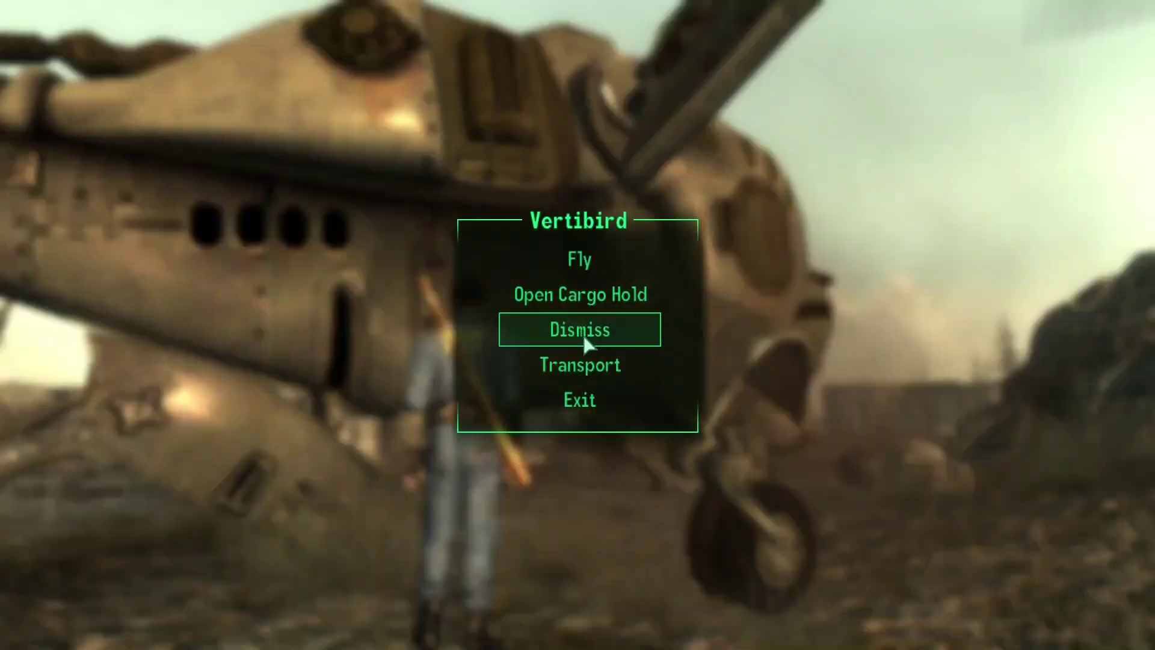
pyautogui.click(588, 332)
# Step: Quit Fallout 3 and return to the desktop
pyautogui.press('w')
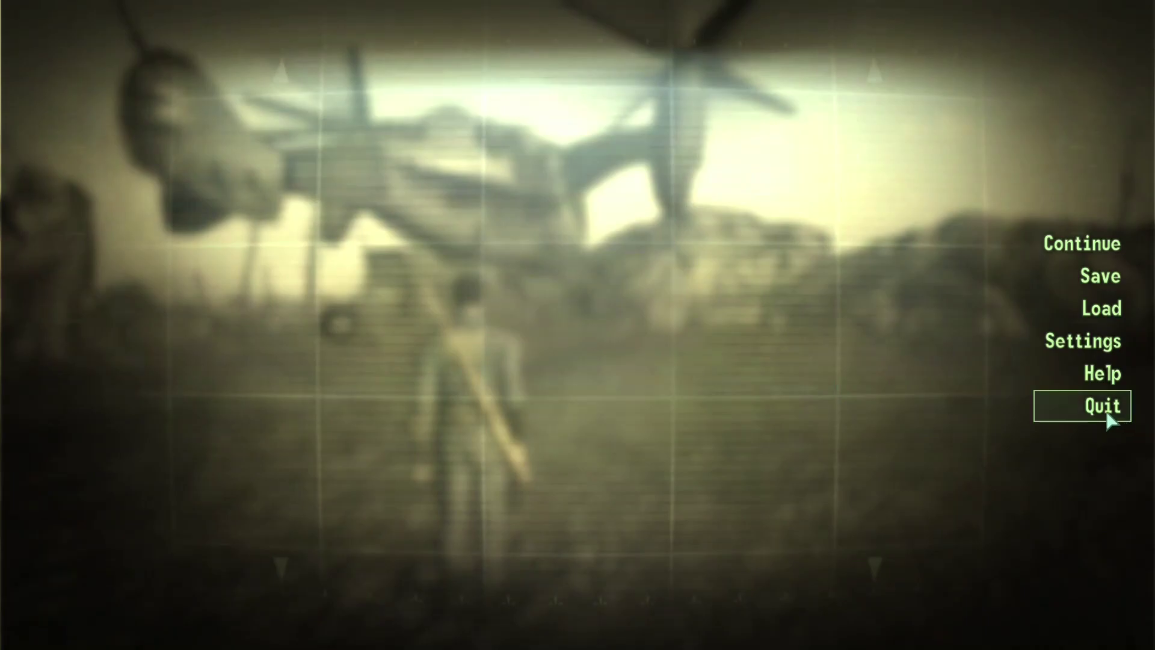
pyautogui.click(1107, 411)
pyautogui.click(990, 442)
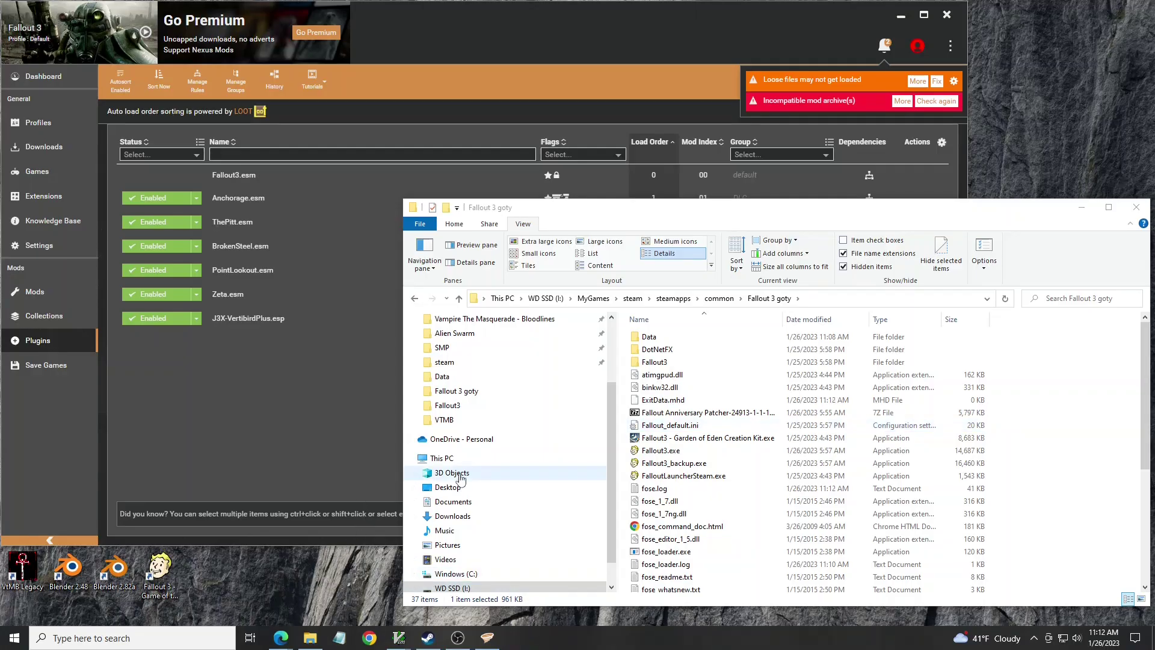
pyautogui.click(688, 224)
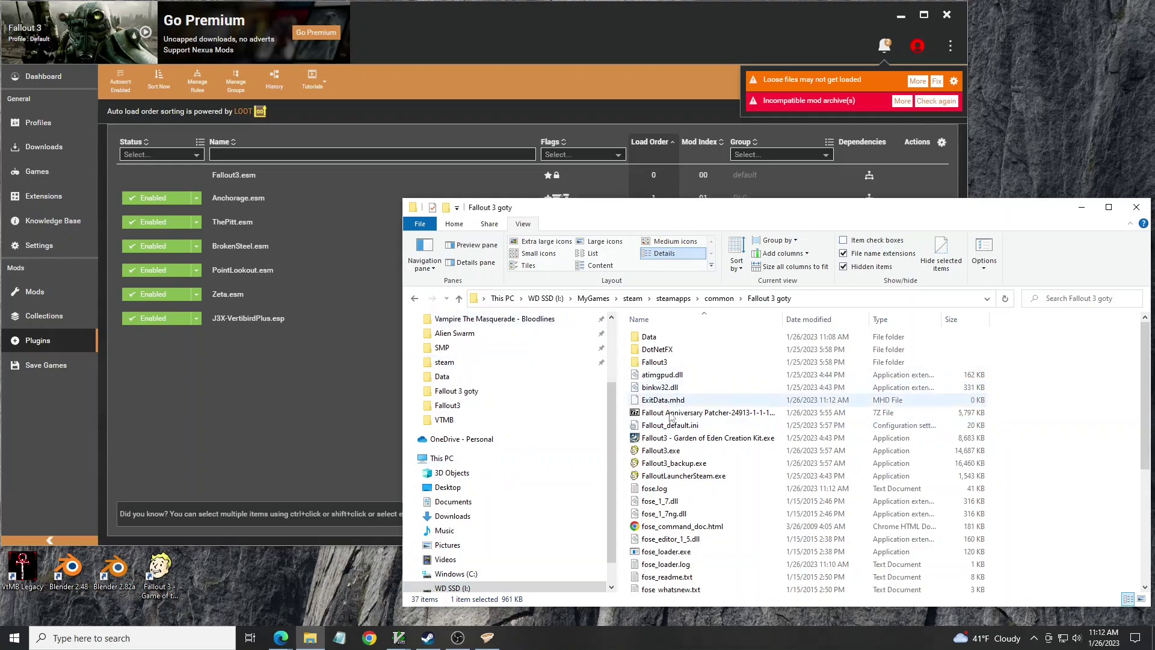
pyautogui.scroll(-5, 677, 429)
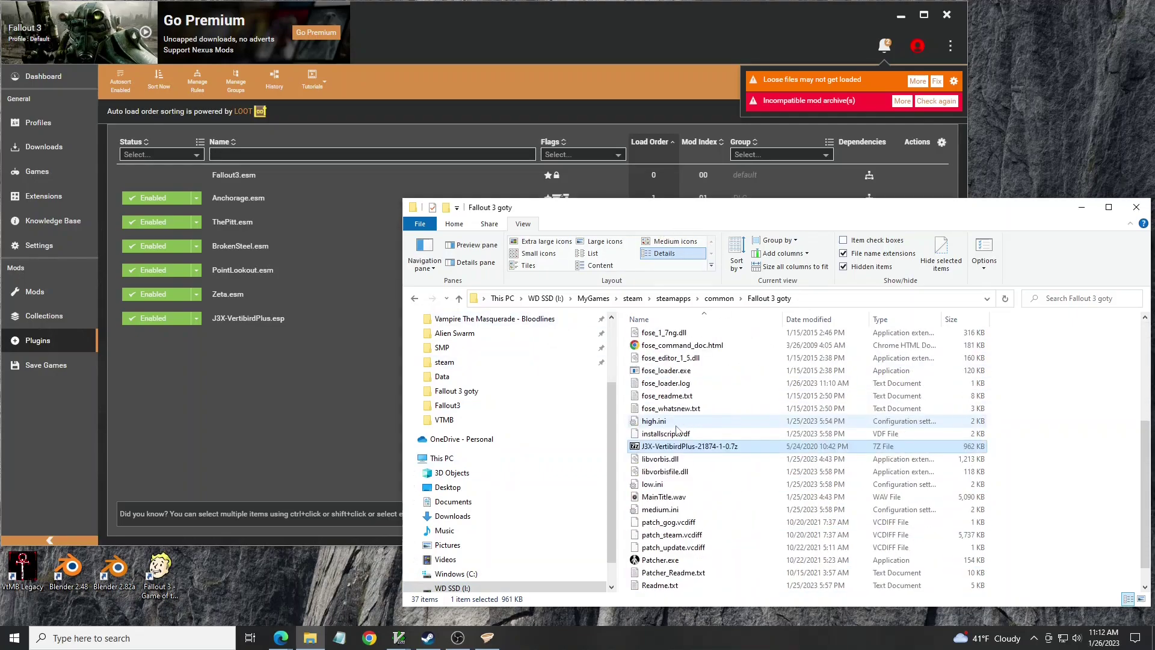
pyautogui.scroll(-1, 677, 428)
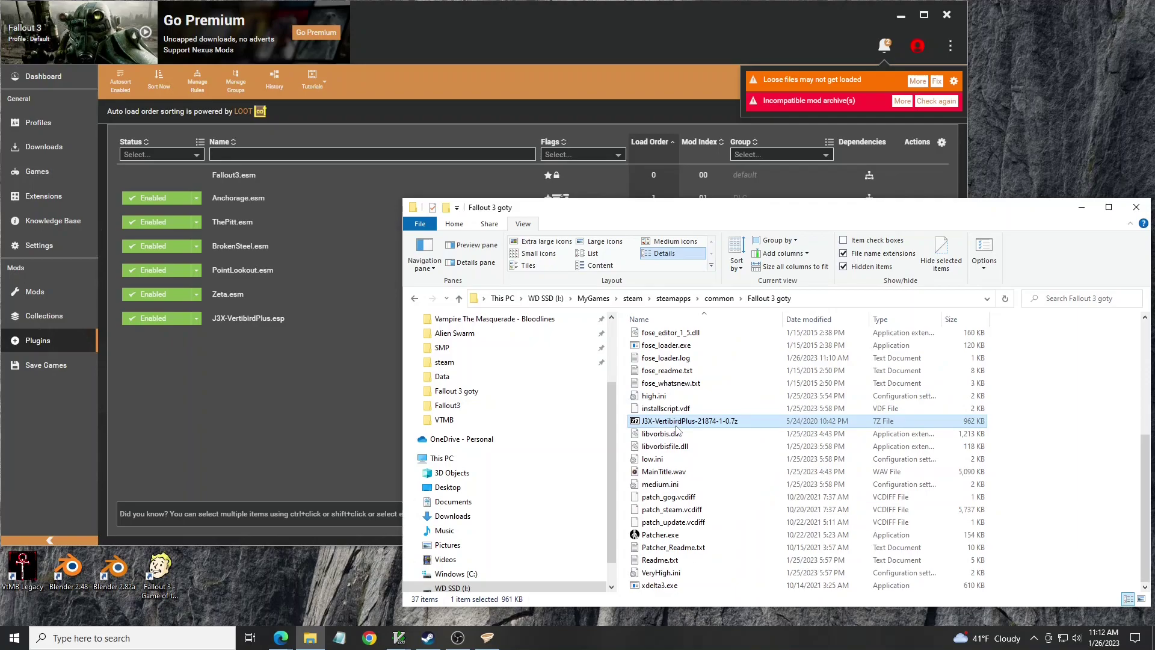
pyautogui.scroll(2, 680, 429)
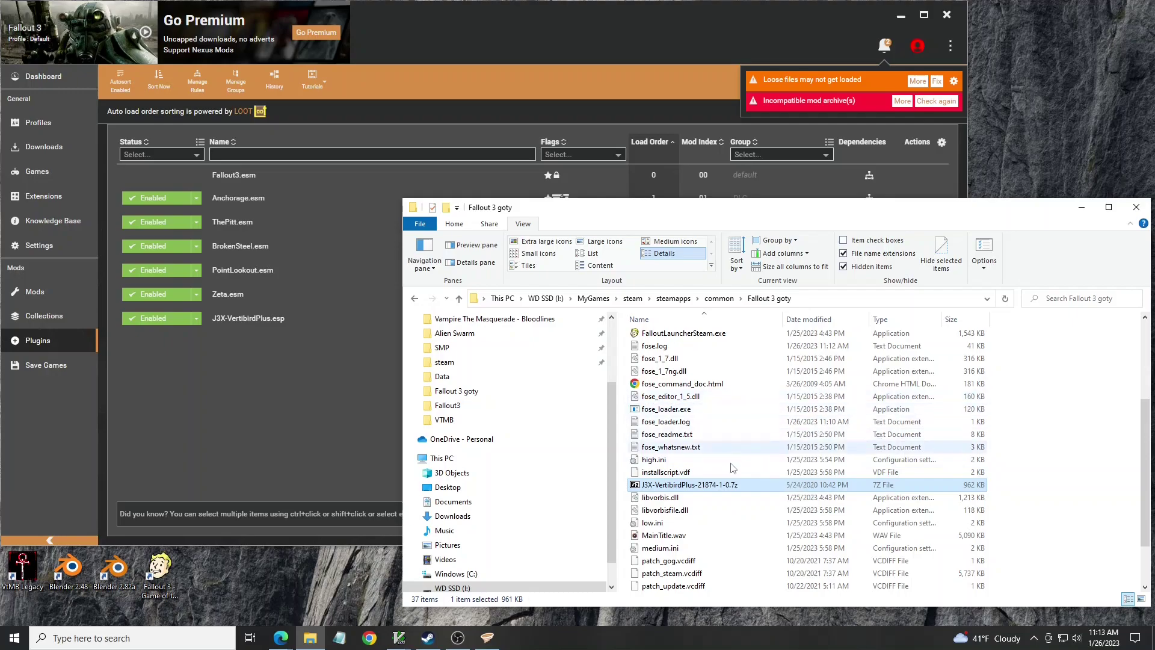
pyautogui.scroll(2, 700, 512)
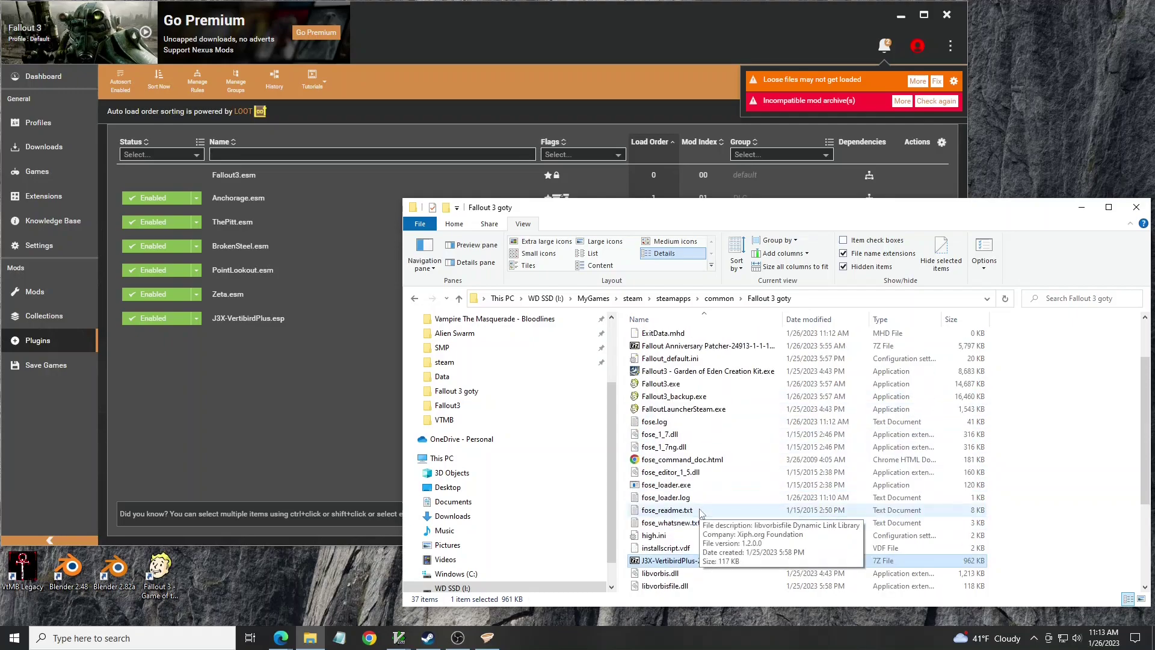
pyautogui.scroll(-4, 701, 512)
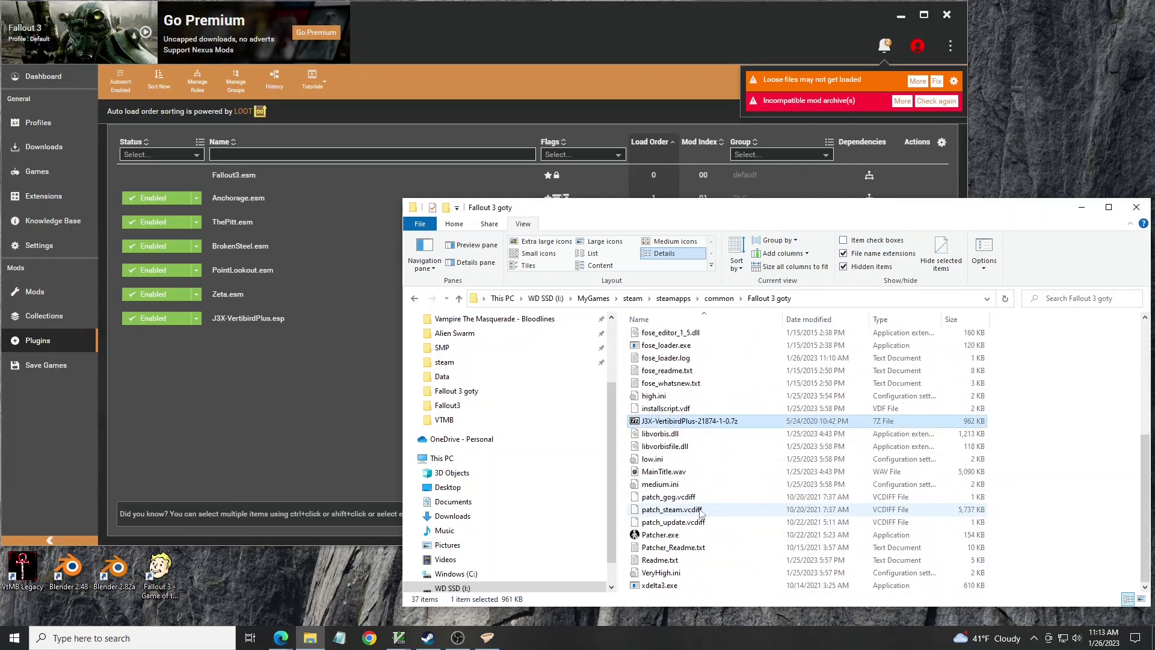